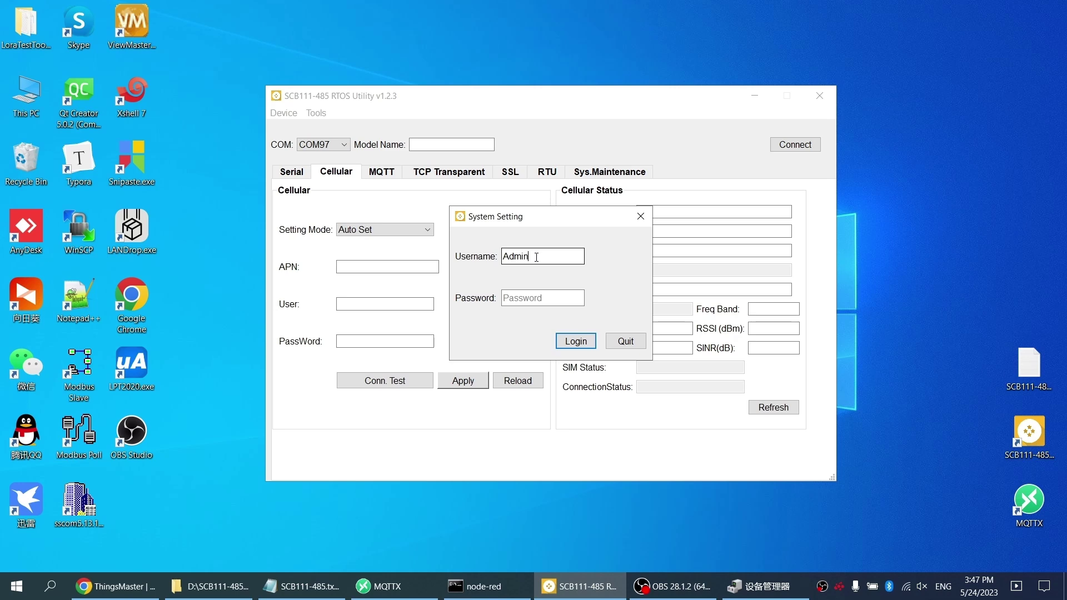
Step: Log in to the connected device with the account password
{"action": "left_click_drag", "start_coordinate": [536, 257], "coordinate": [500, 258]}
{"action": "left_click", "coordinate": [516, 295]}
{"action": "type", "text": "admin"}
{"action": "left_click", "coordinate": [578, 343]}
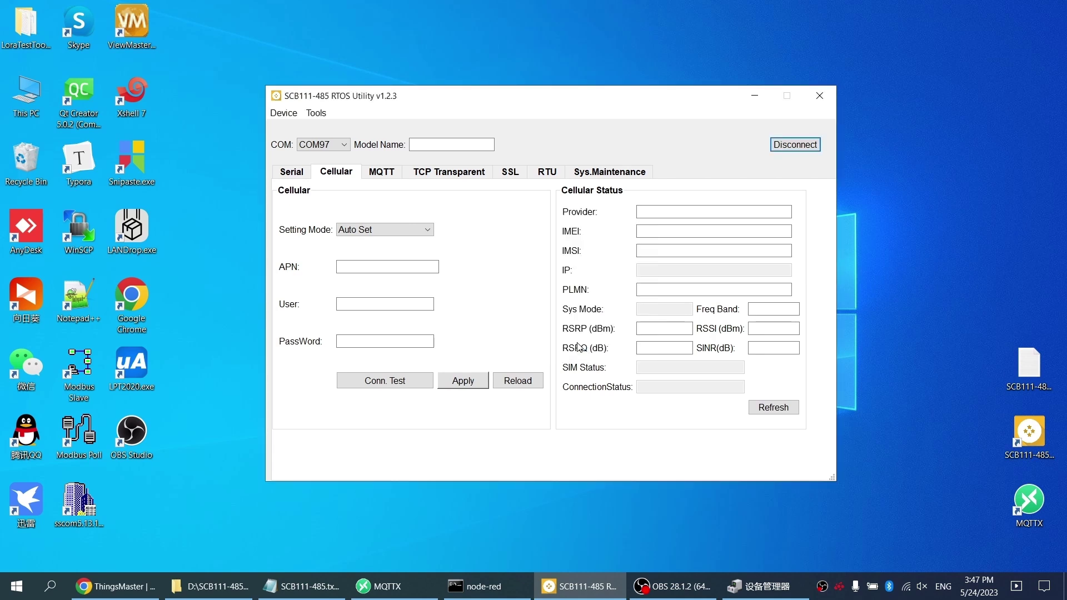
Step: In Tools > Settings, check the firmware version V1.2.3 and the device serial number
{"action": "left_click", "coordinate": [321, 114]}
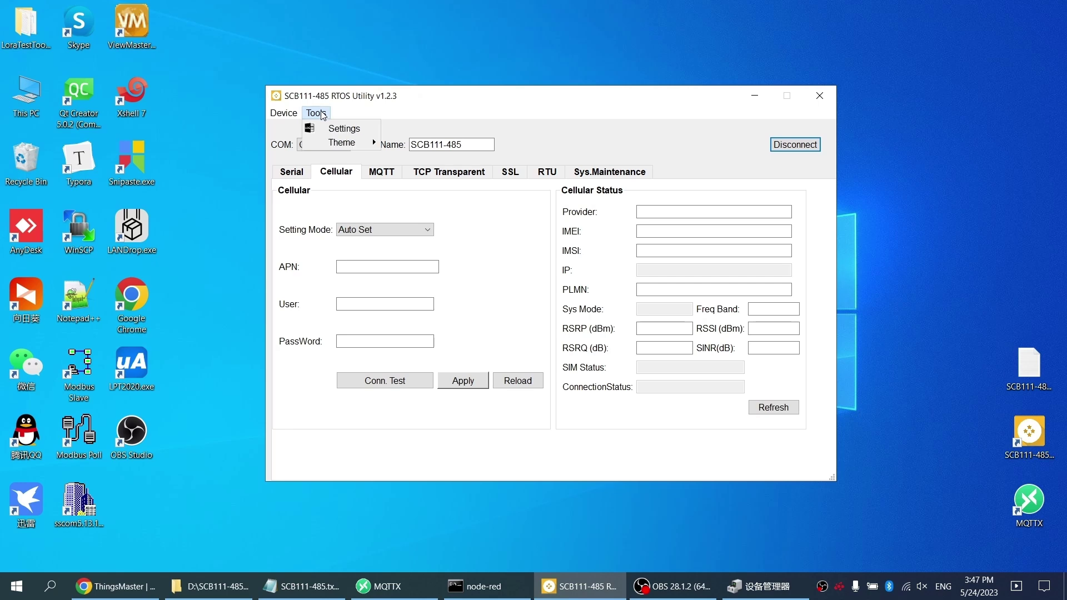
{"action": "left_click", "coordinate": [352, 128]}
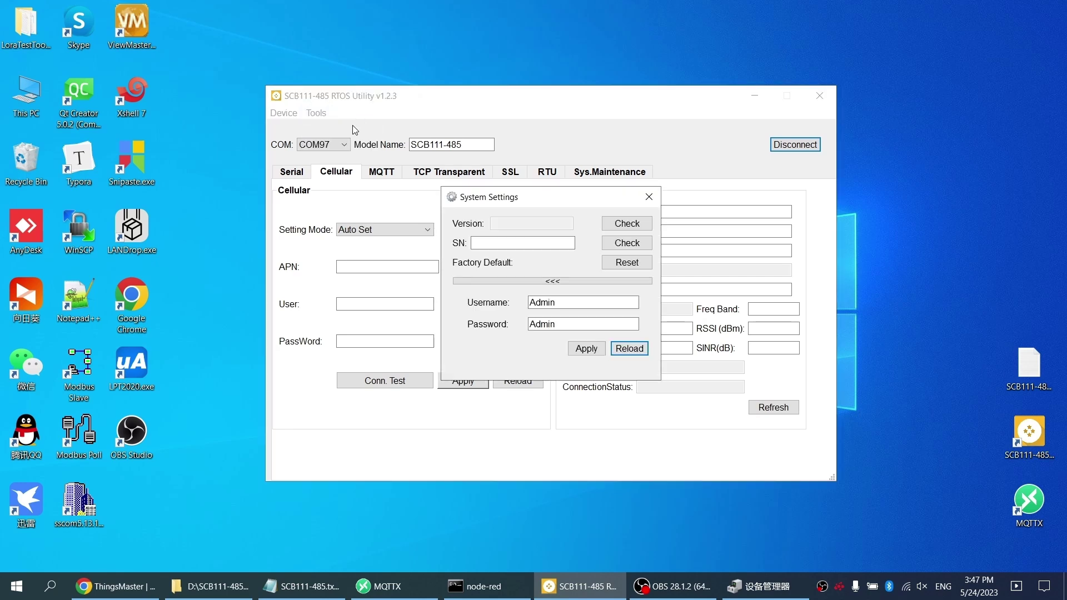
{"action": "left_click", "coordinate": [635, 224]}
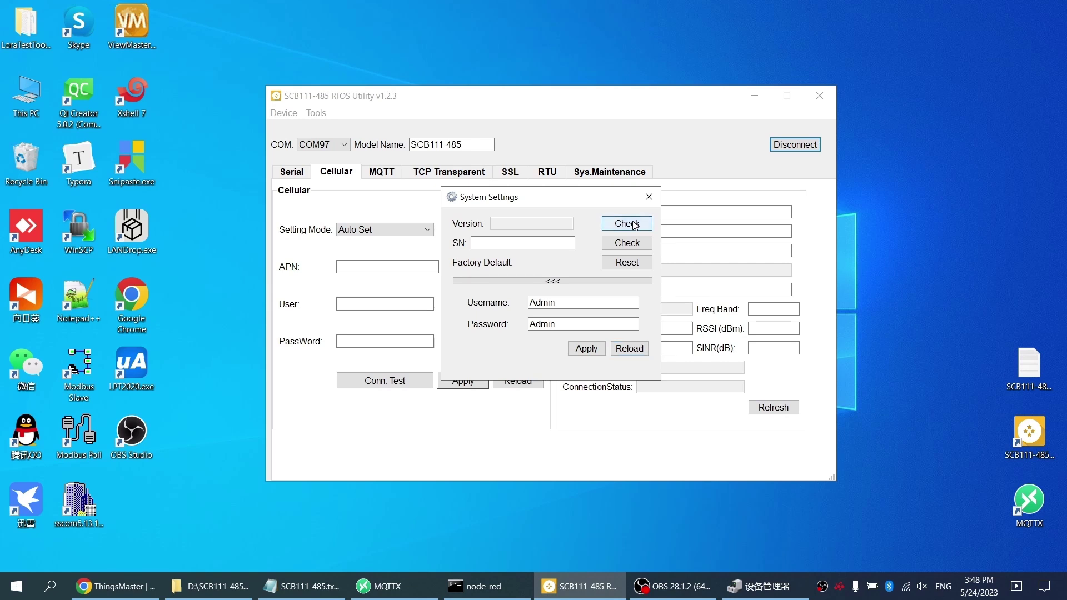
{"action": "left_click", "coordinate": [633, 245]}
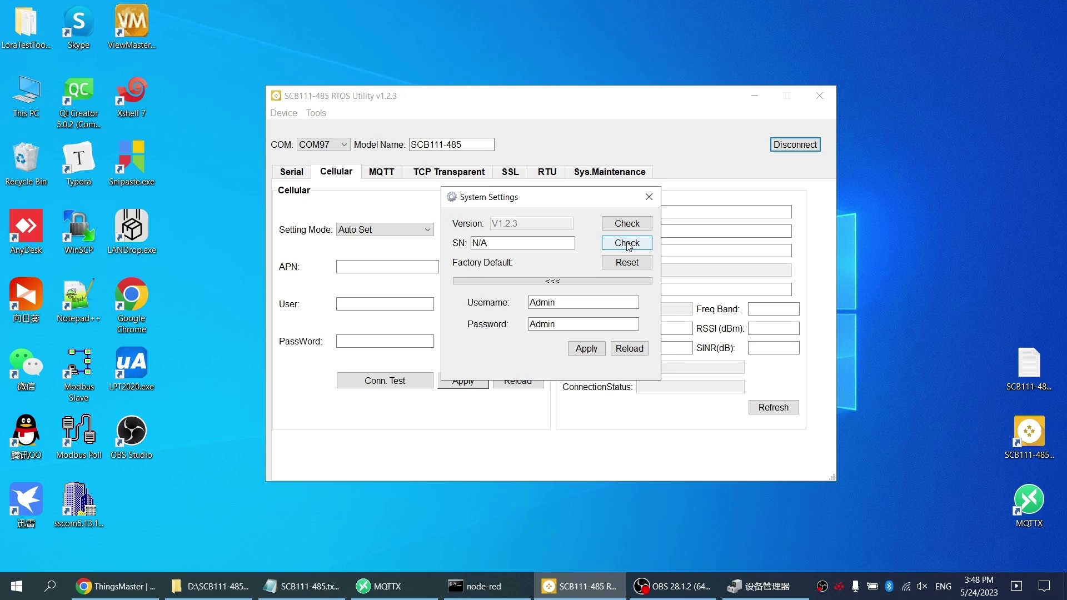
Step: Replace the login username and password with new credentials, then apply and confirm the change
{"action": "left_click", "coordinate": [568, 280]}
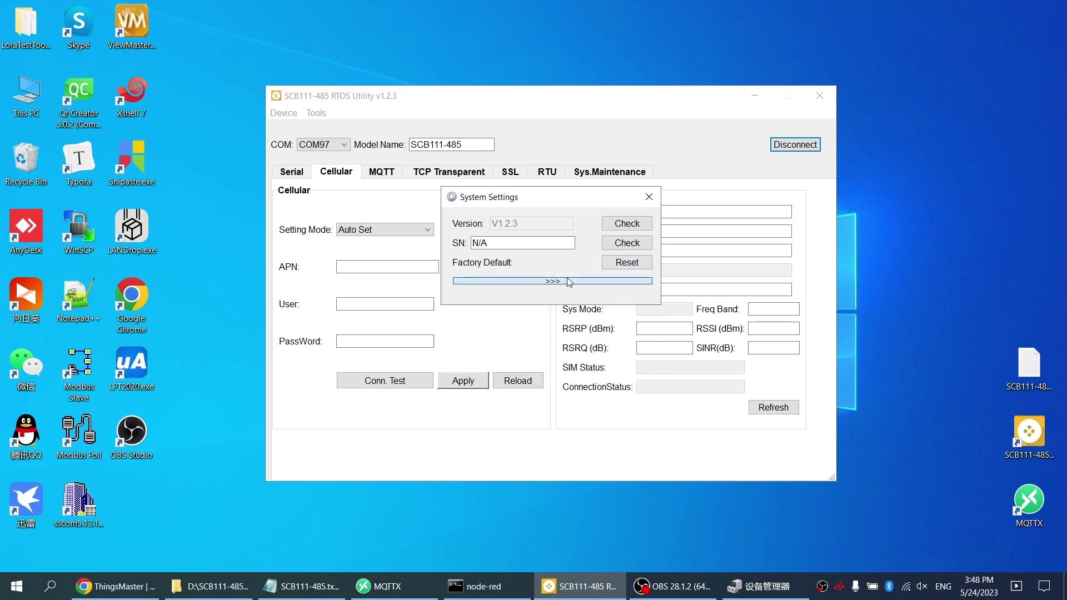
{"action": "left_click", "coordinate": [552, 282]}
{"action": "left_click_drag", "start_coordinate": [556, 302], "coordinate": [530, 302]}
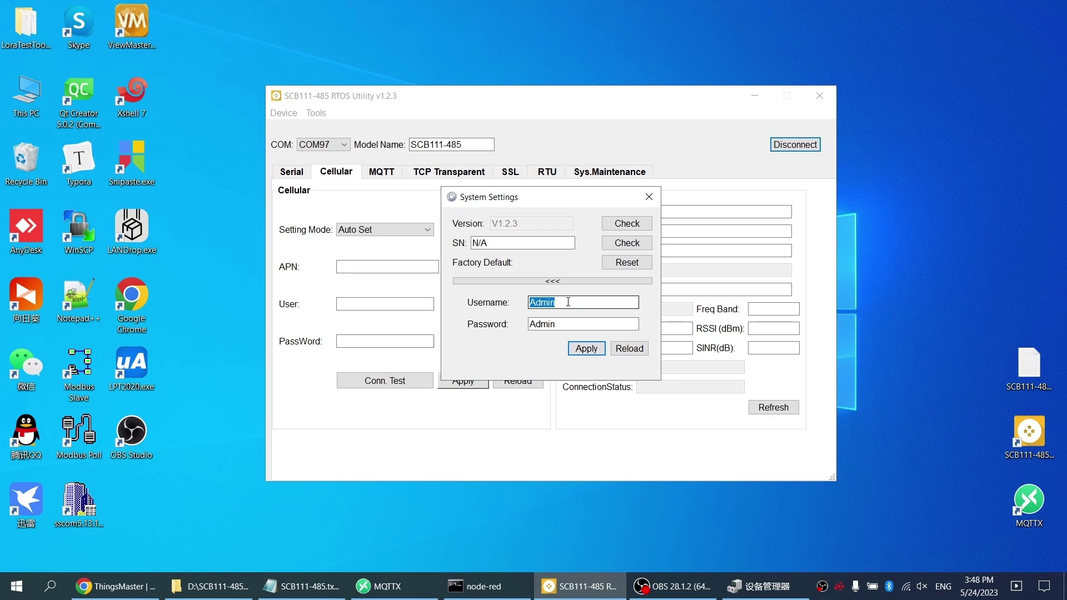
{"action": "type", "text": "111"}
{"action": "key", "text": "Tab"}
{"action": "type", "text": "111"}
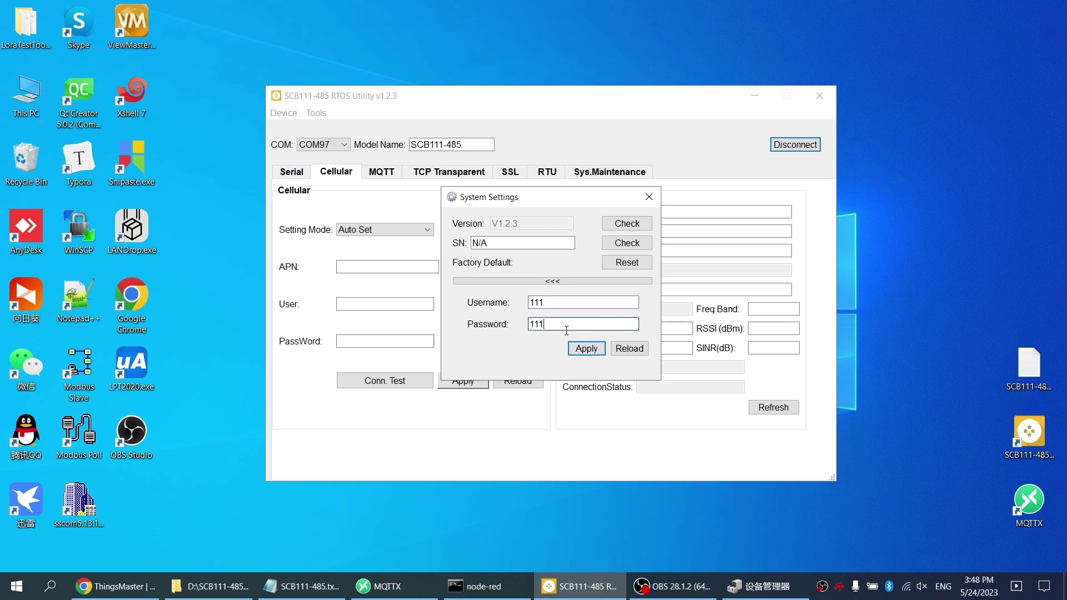
{"action": "left_click", "coordinate": [582, 350]}
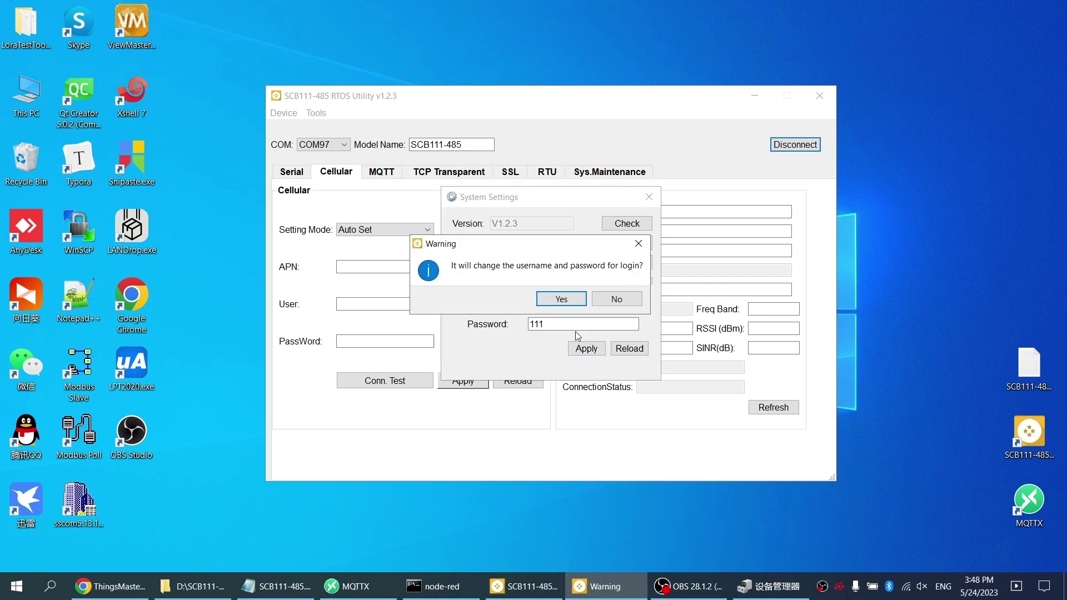
{"action": "left_click", "coordinate": [559, 300]}
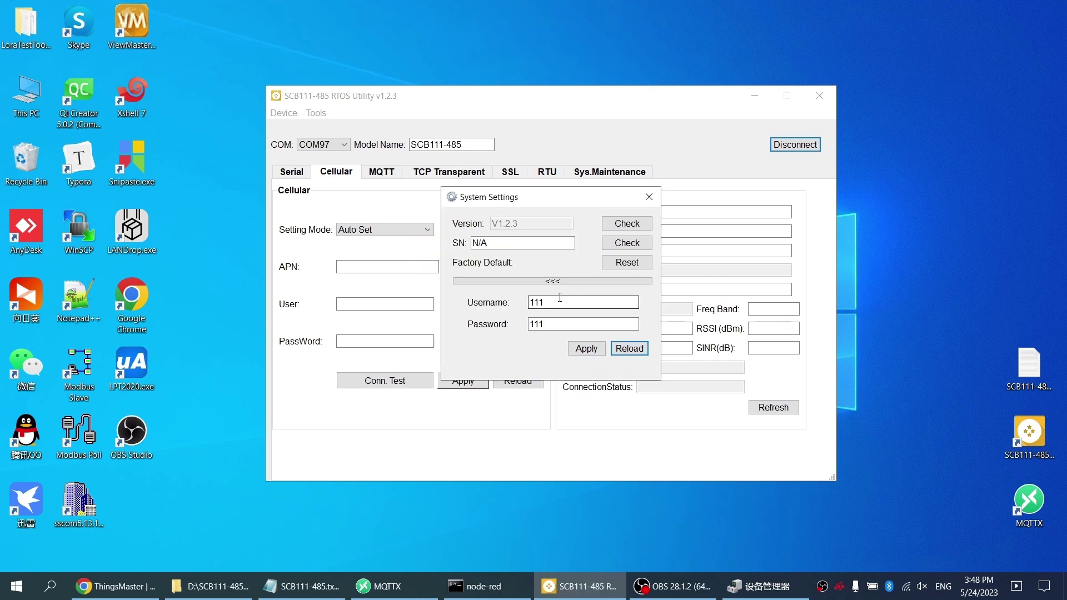
Step: Close System Settings, then disconnect from the device and reconnect
{"action": "left_click", "coordinate": [650, 199]}
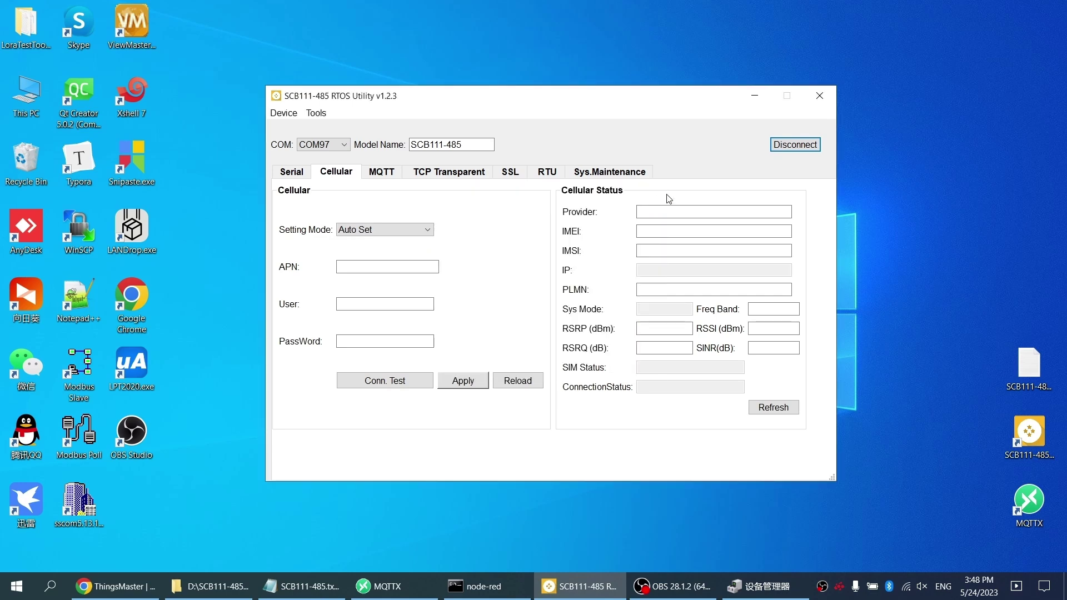
{"action": "left_click", "coordinate": [795, 149]}
{"action": "left_click", "coordinate": [796, 145]}
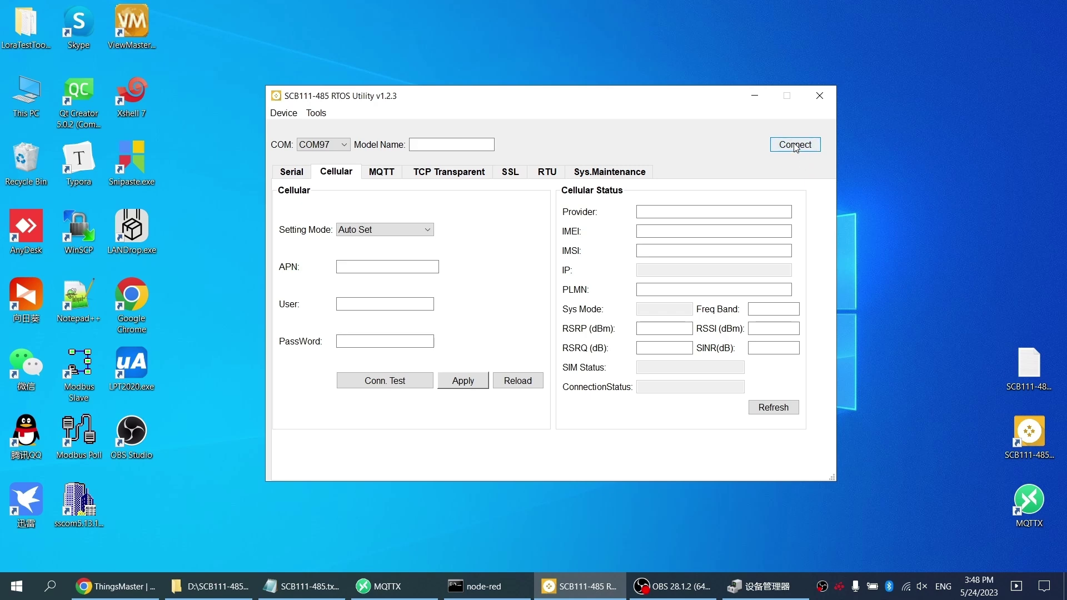
Step: Log in with the new username and password and view the Cellular settings with APN cmnbiot
{"action": "left_click", "coordinate": [533, 255]}
{"action": "type", "text": "111"}
{"action": "left_click", "coordinate": [541, 300]}
{"action": "type", "text": "111"}
{"action": "left_click", "coordinate": [576, 343]}
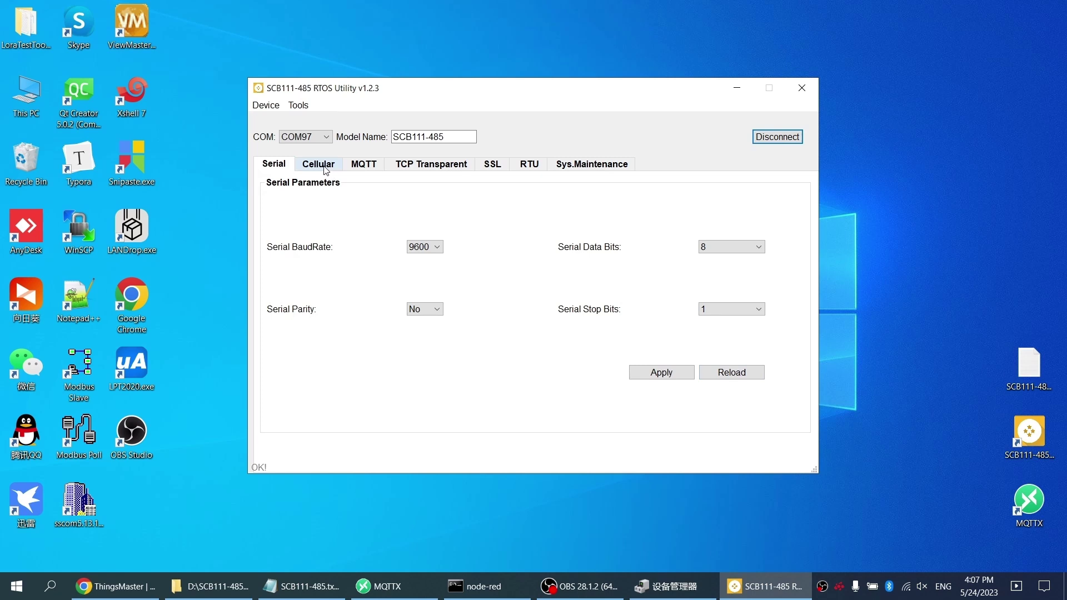
{"action": "left_click", "coordinate": [326, 170]}
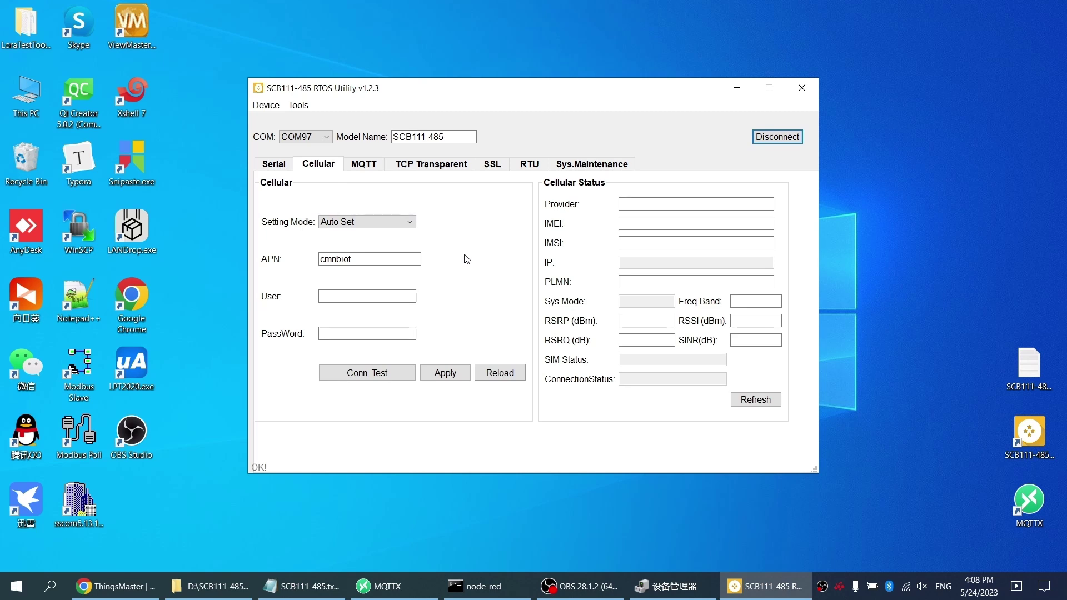
Step: Try Manual Set for the cellular Setting Mode, then return it to Auto Set
{"action": "left_click", "coordinate": [398, 223]}
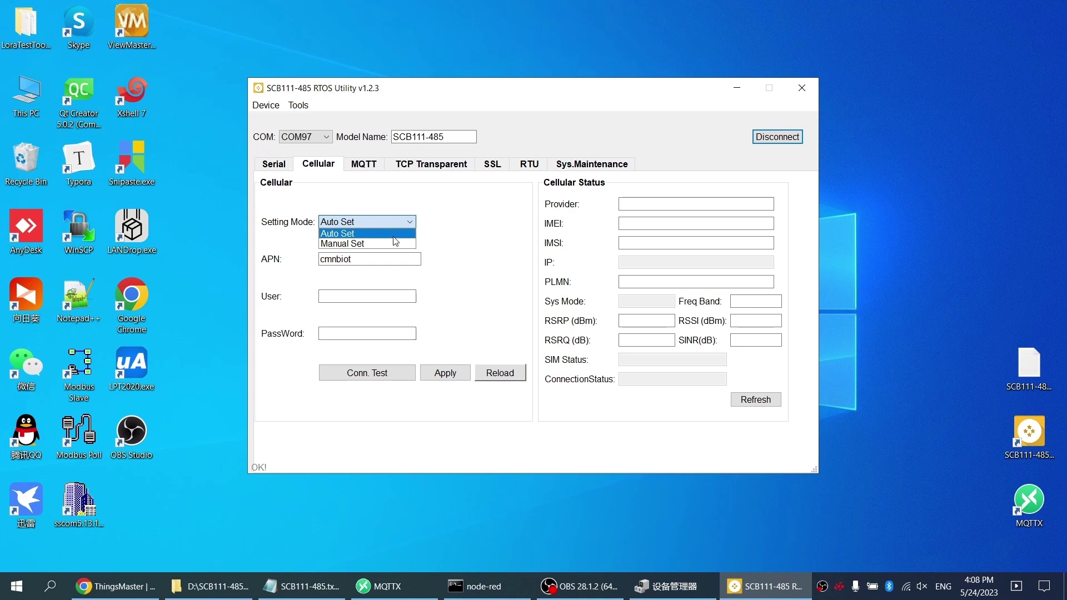
{"action": "left_click", "coordinate": [390, 222]}
{"action": "left_click", "coordinate": [389, 223]}
{"action": "left_click", "coordinate": [389, 244]}
{"action": "left_click", "coordinate": [366, 341]}
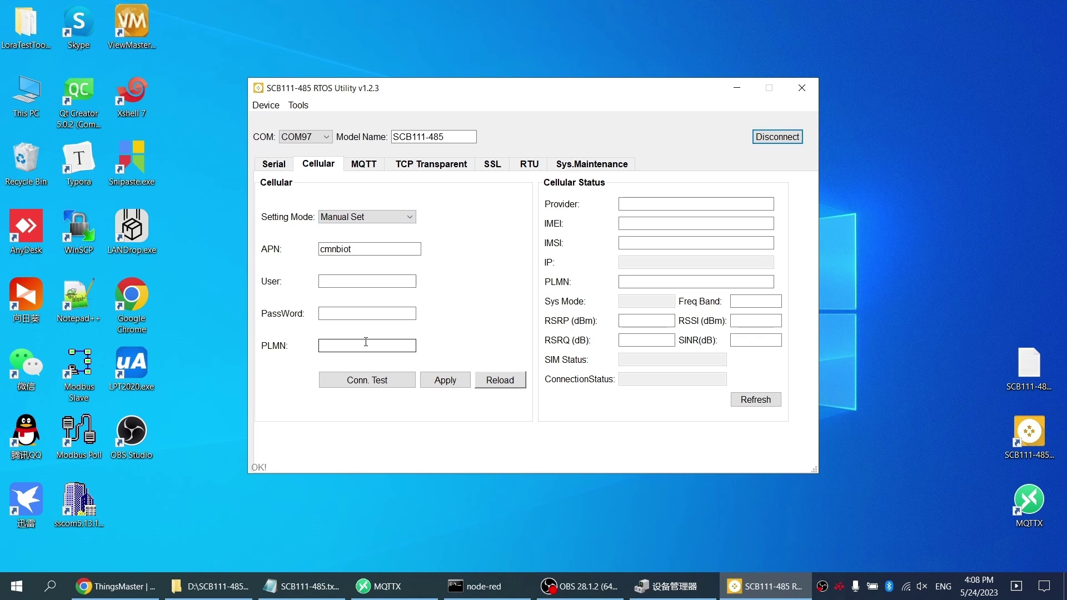
{"action": "left_click", "coordinate": [393, 217]}
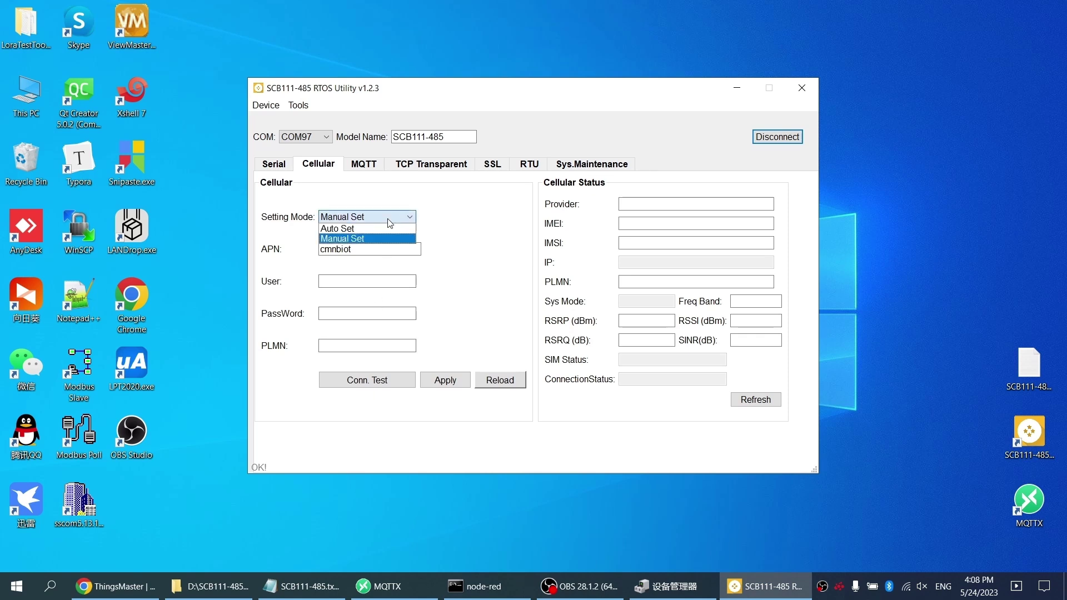
{"action": "left_click", "coordinate": [386, 229]}
{"action": "left_click", "coordinate": [373, 334]}
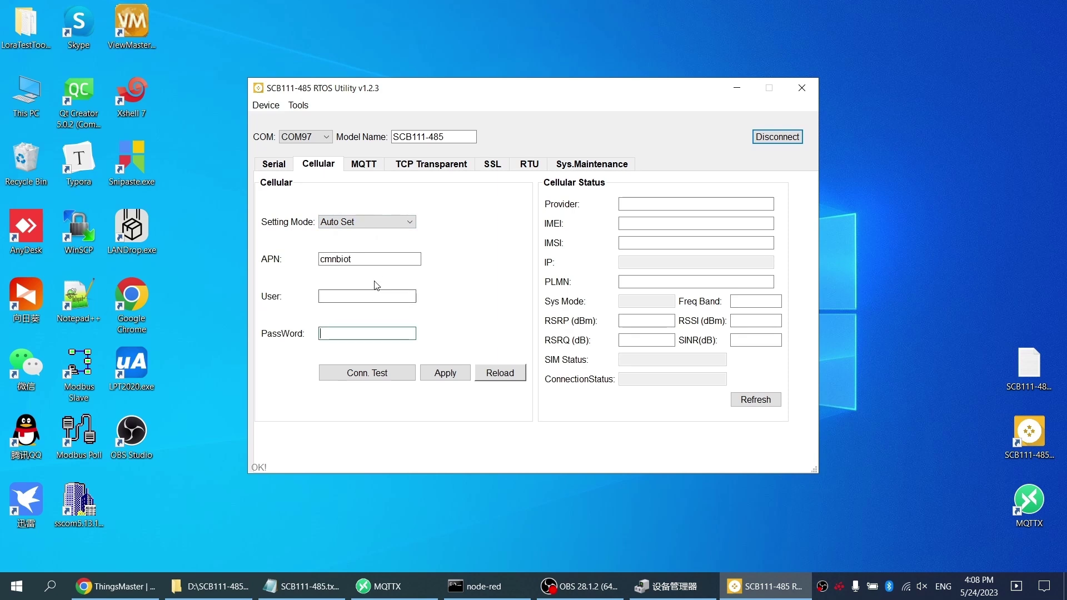
{"action": "left_click", "coordinate": [377, 258]}
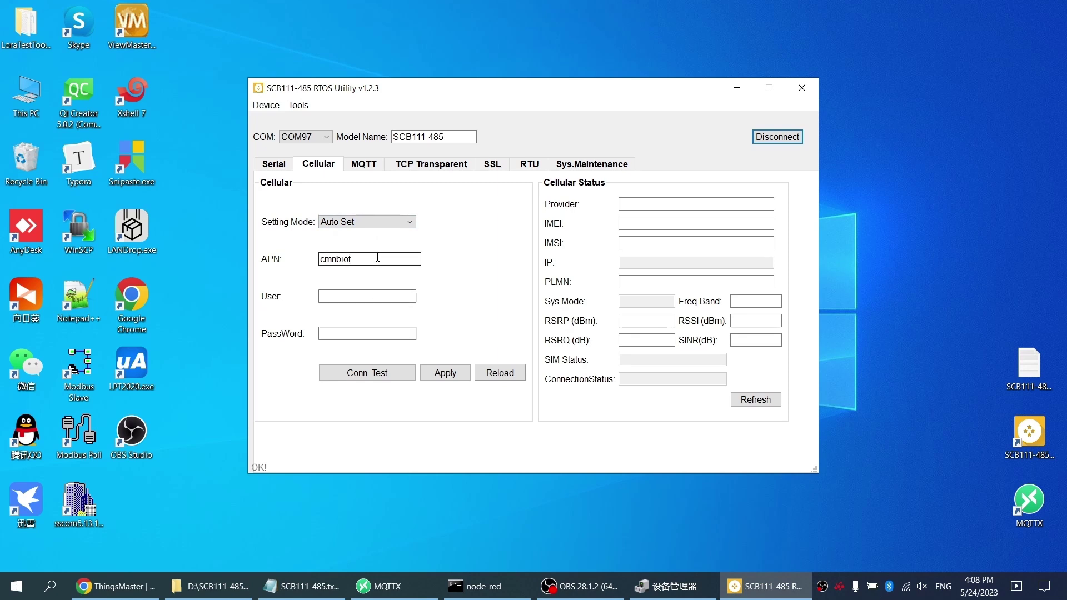
Step: Run the connection test and refresh Cellular Status to show CHINA MOBILE, SIM READY and Connected
{"action": "left_click", "coordinate": [360, 376]}
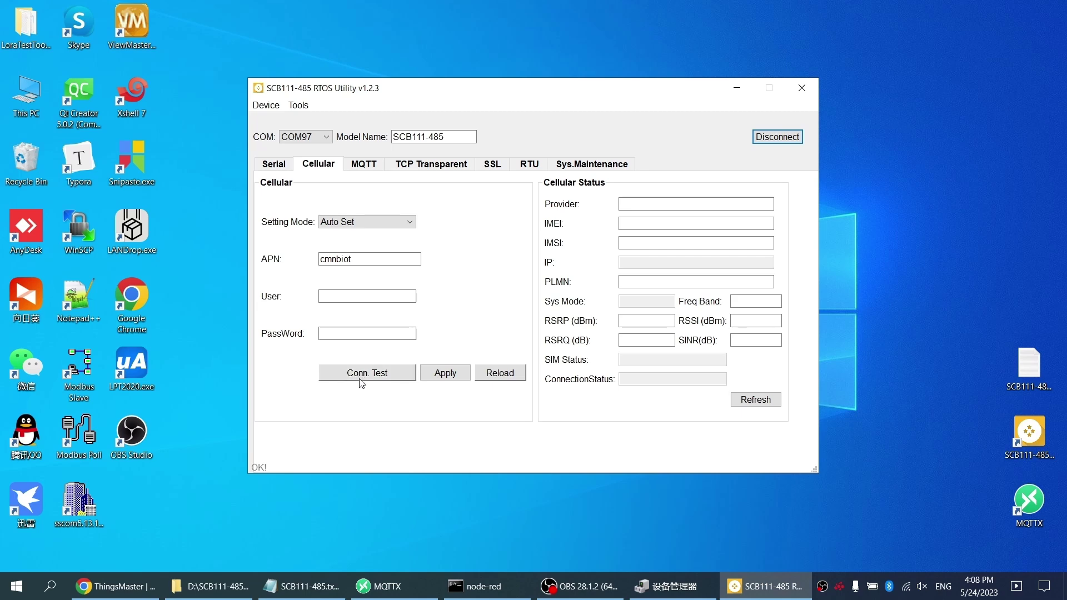
{"action": "left_click", "coordinate": [764, 401]}
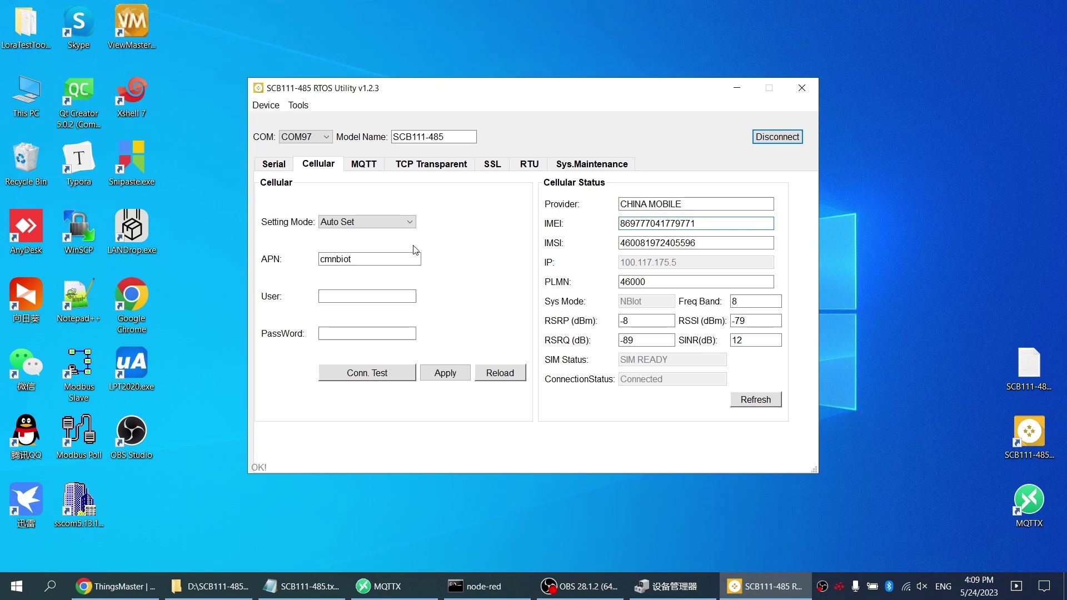
{"action": "left_click", "coordinate": [366, 164]}
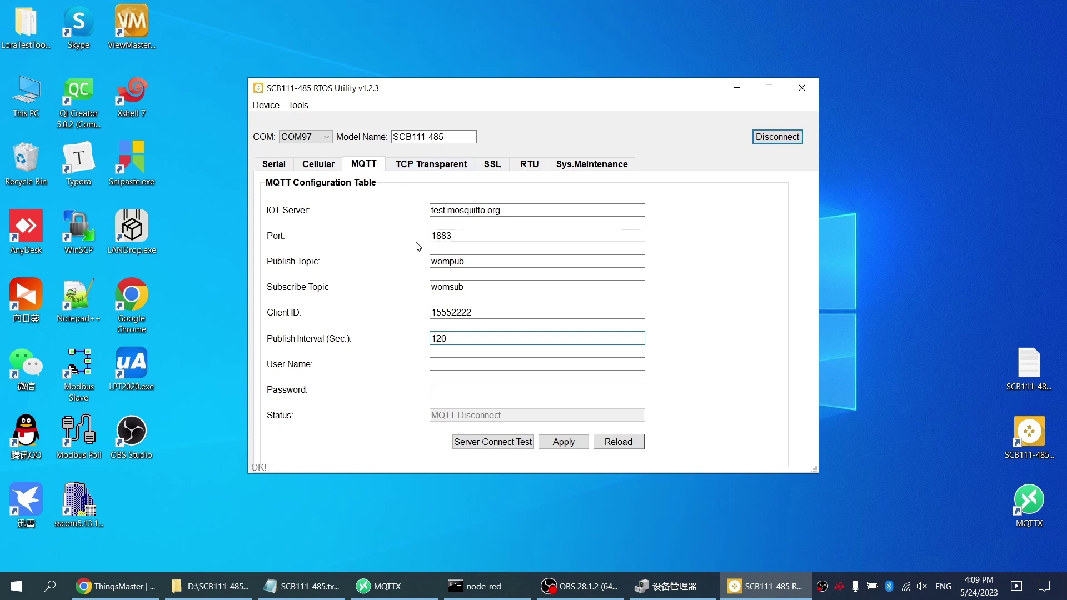
Step: Test the connection to test.mosquitto.org until MQTT Successful, then view TCP Transparent (125.10.0.1, port 1255)
{"action": "left_click", "coordinate": [494, 443]}
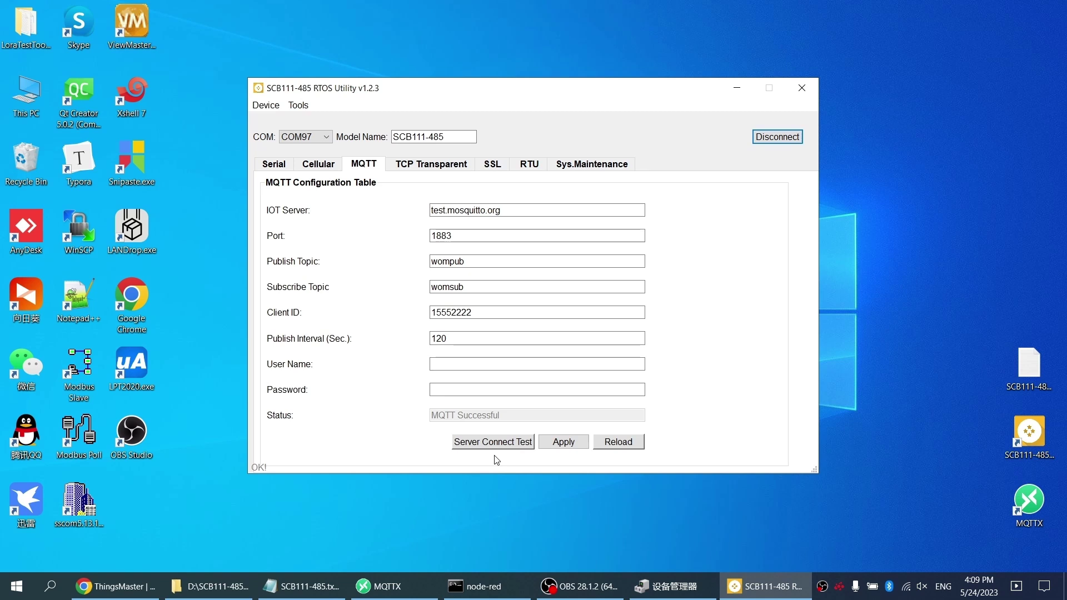
{"action": "left_click", "coordinate": [429, 165]}
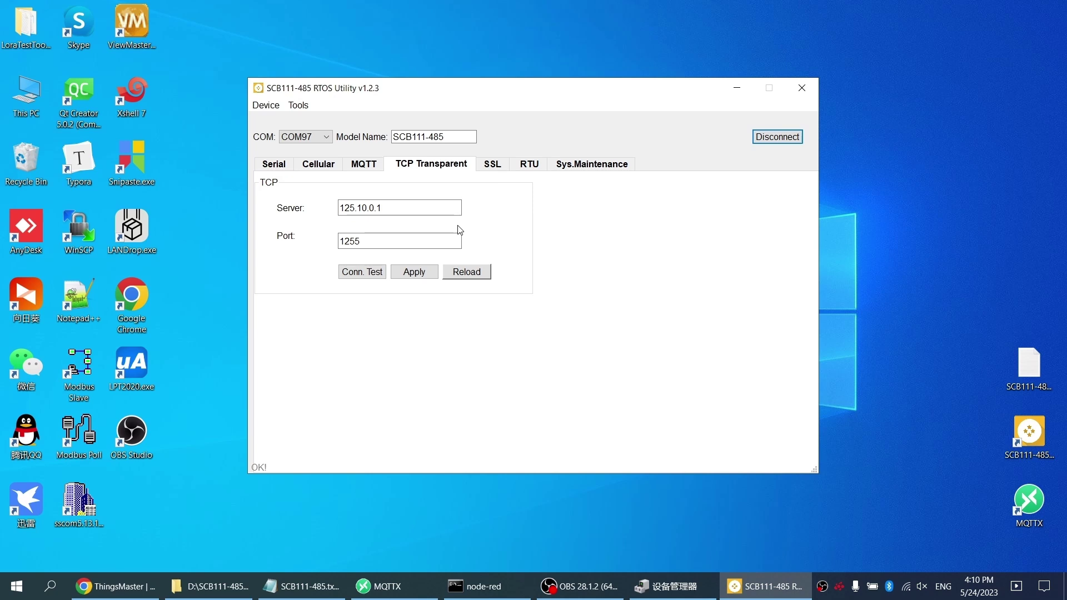
Step: Show the SSL page with protocol type MQTT and No Validate Certificate authentication
{"action": "left_click", "coordinate": [491, 166]}
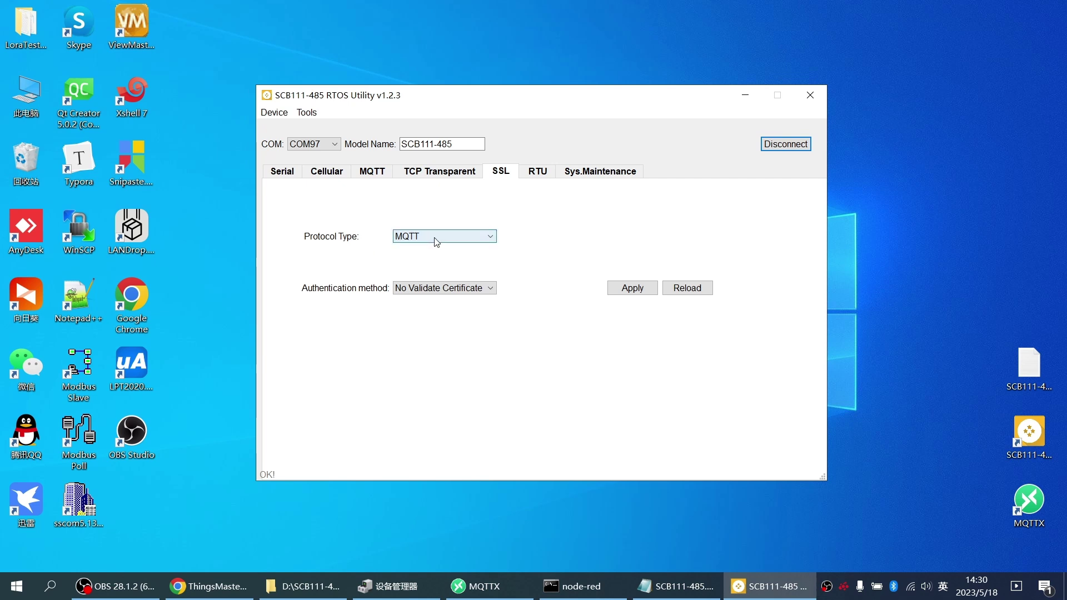
Step: Keep MQTT as the SSL protocol and change authentication from No Validate Certificate to Mutual Authentication
{"action": "left_click", "coordinate": [447, 234]}
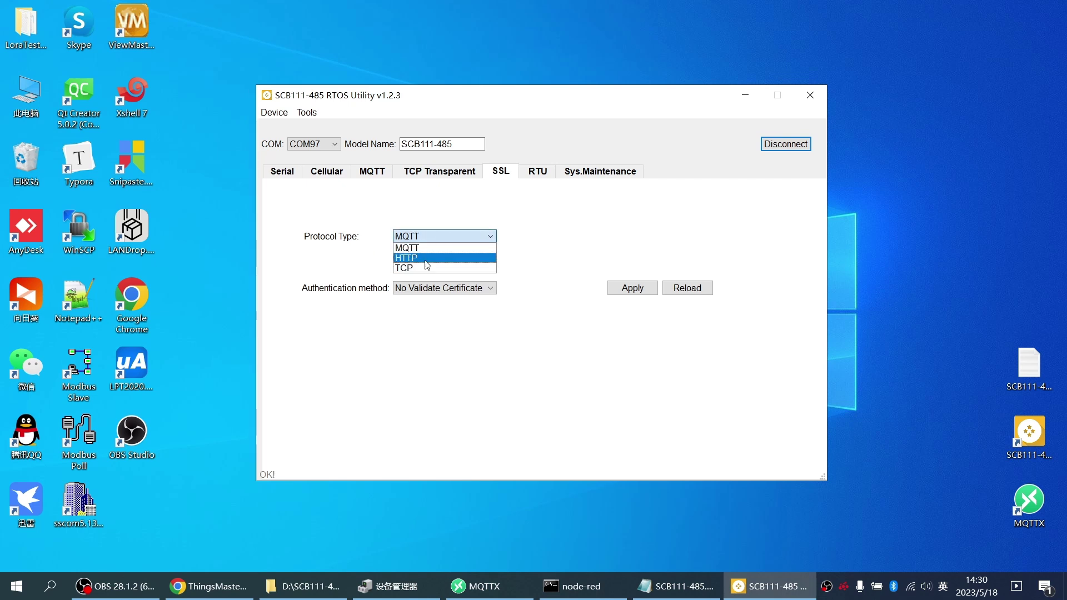
{"action": "left_click", "coordinate": [373, 310]}
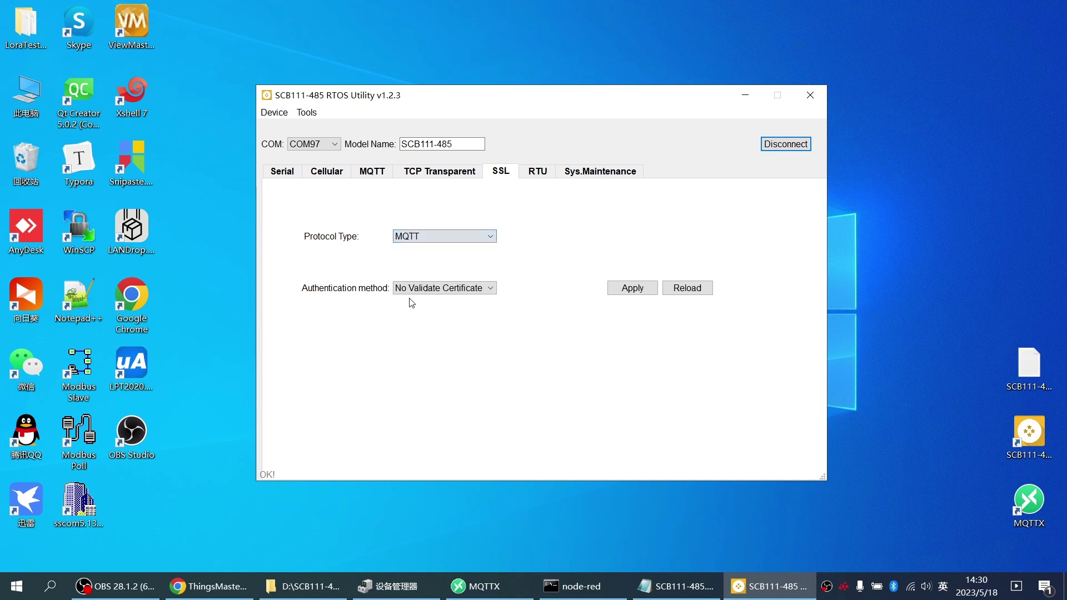
{"action": "left_click", "coordinate": [444, 290]}
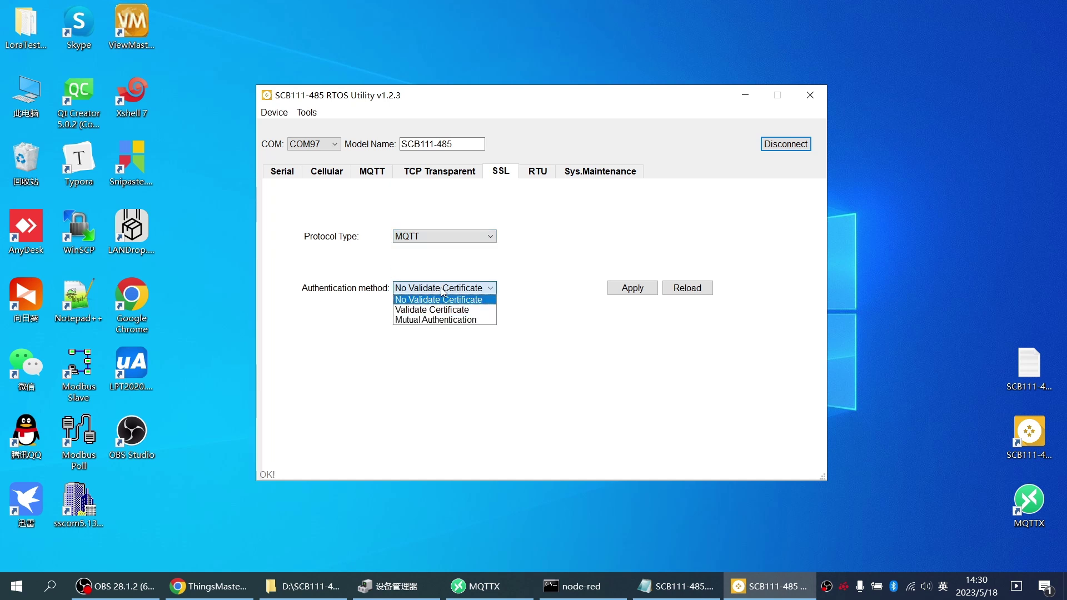
{"action": "left_click", "coordinate": [478, 298]}
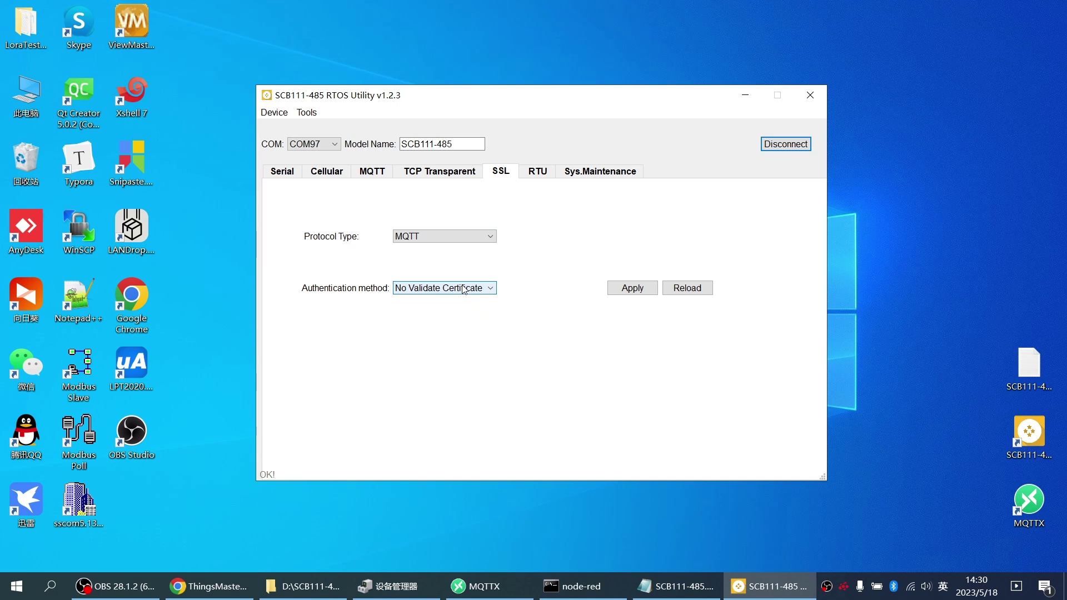
{"action": "left_click", "coordinate": [474, 290]}
{"action": "left_click", "coordinate": [461, 310]}
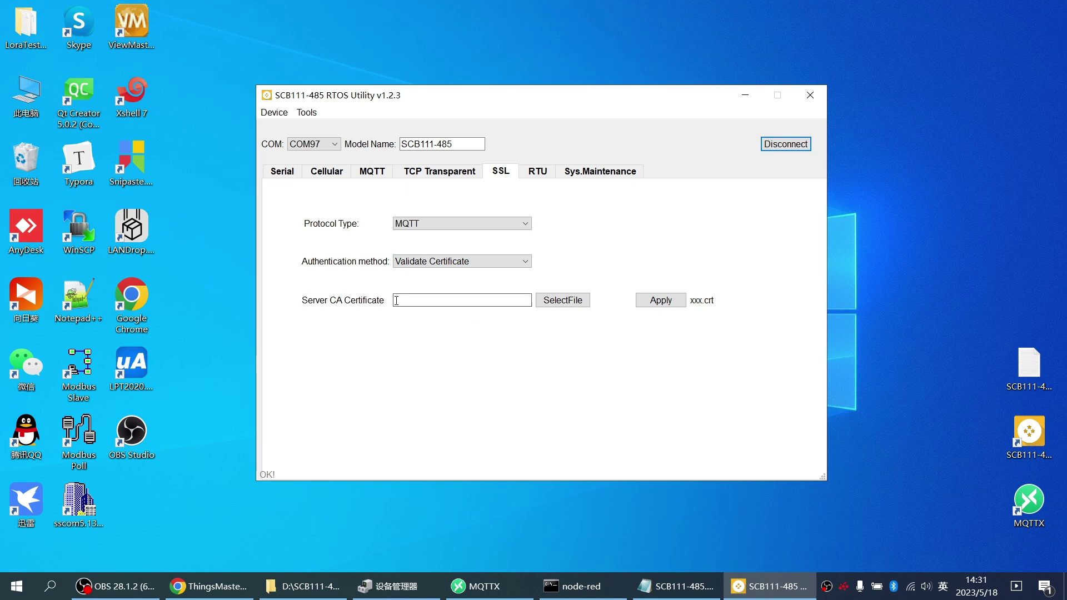
{"action": "left_click", "coordinate": [490, 264]}
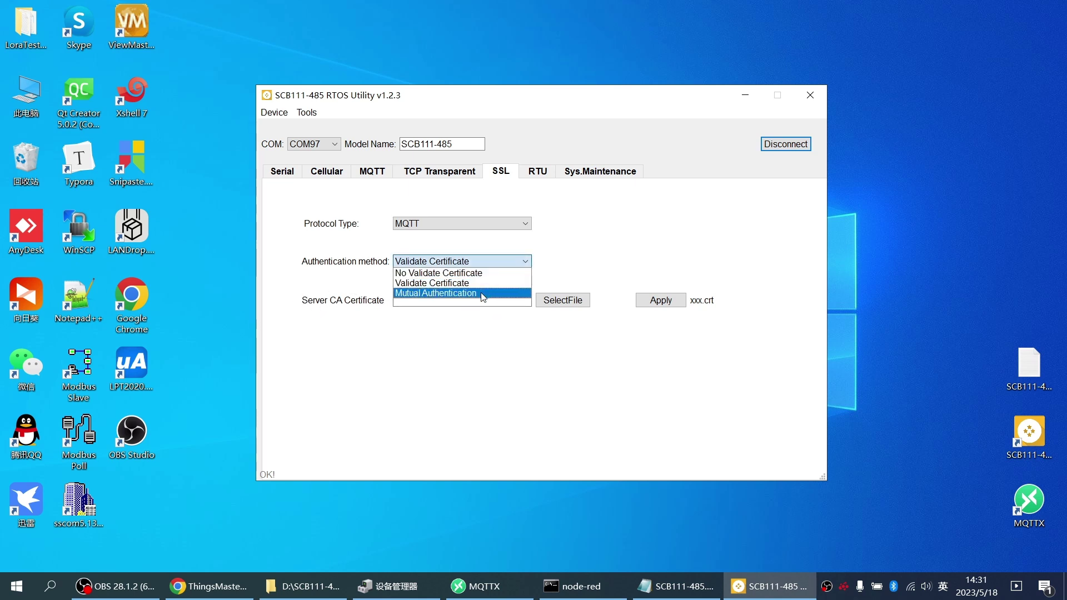
{"action": "left_click", "coordinate": [479, 294]}
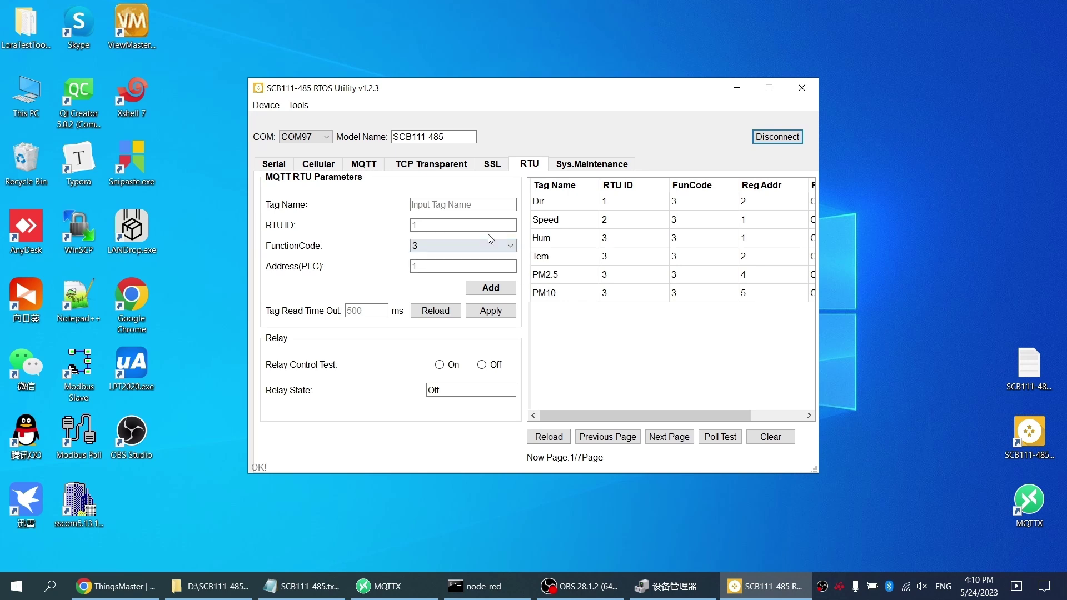
Step: Add tag ES104 with RTU ID 5 and address 1, reload the tag table, and run a poll test
{"action": "left_click", "coordinate": [465, 204]}
{"action": "type", "text": "E"}
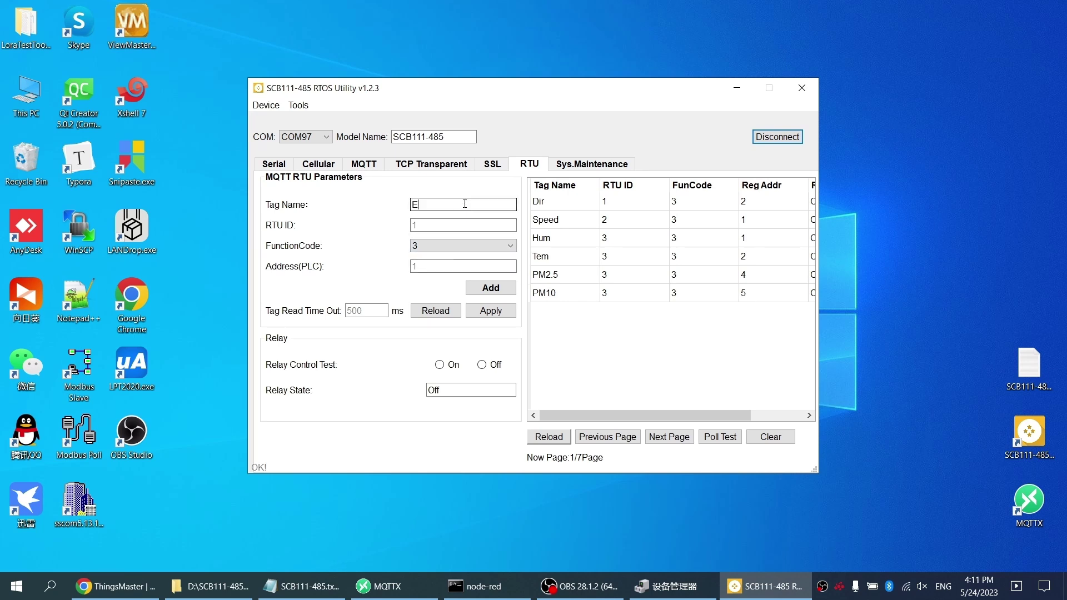
{"action": "type", "text": "S104"}
{"action": "left_click", "coordinate": [479, 228]}
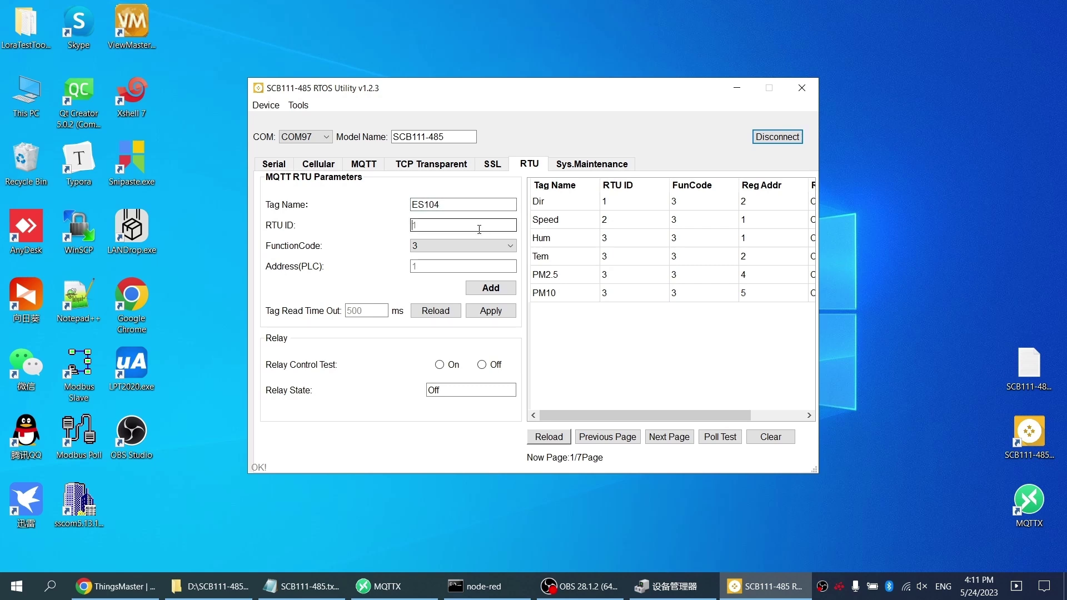
{"action": "type", "text": "5"}
{"action": "left_click", "coordinate": [440, 265]}
{"action": "type", "text": "1"}
{"action": "left_click", "coordinate": [492, 289]}
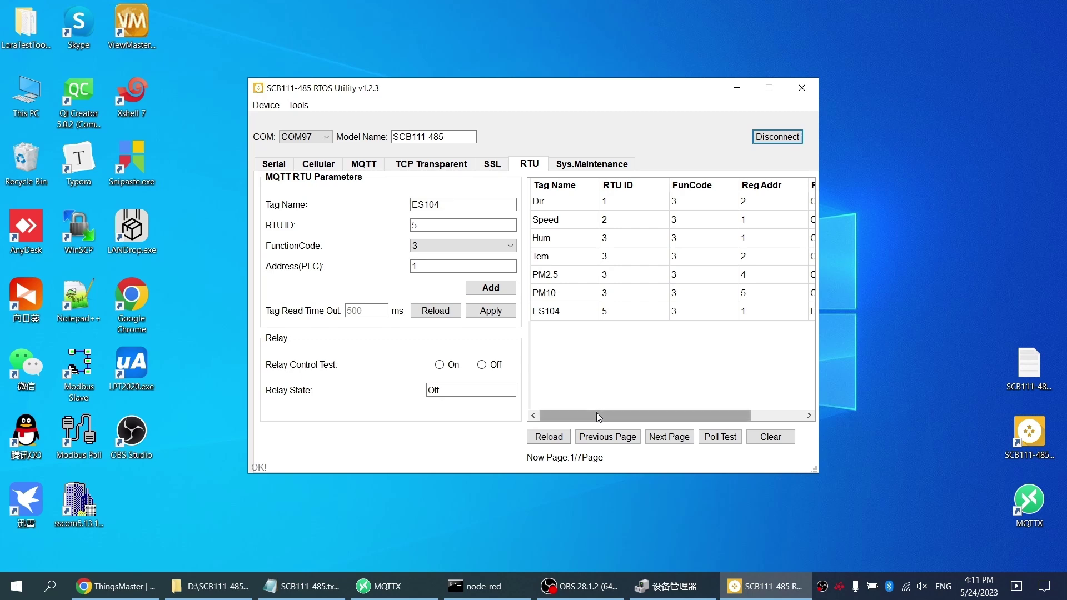
{"action": "left_click", "coordinate": [549, 437]}
{"action": "left_click", "coordinate": [721, 439]}
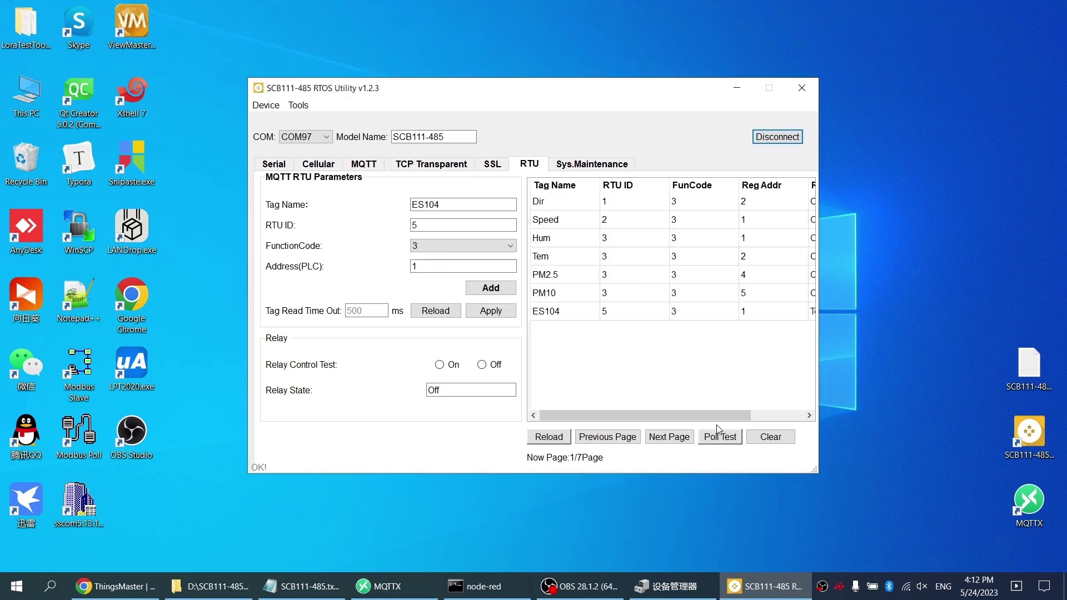
Step: Check the Reg State column: ES104 shows Tout while the other tags read OK
{"action": "left_click_drag", "start_coordinate": [714, 416], "coordinate": [765, 419]}
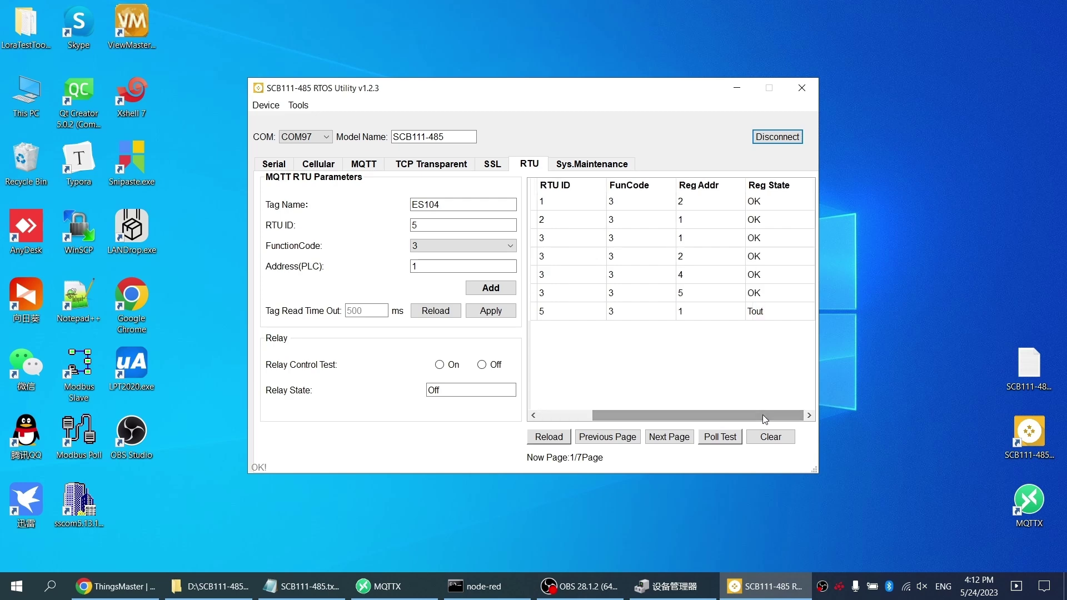
{"action": "left_click", "coordinate": [774, 318]}
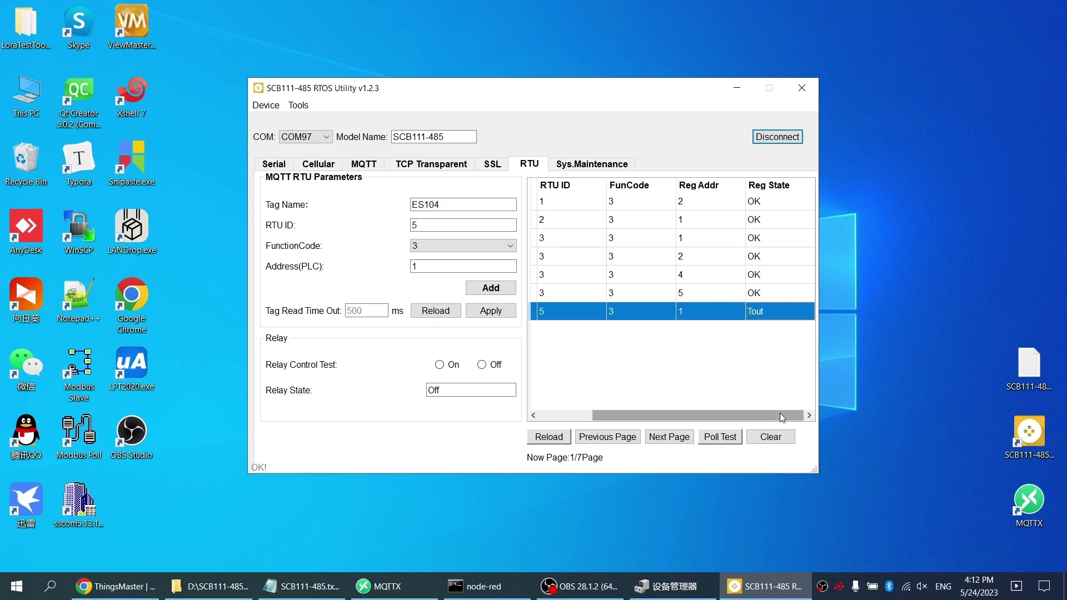
{"action": "left_click_drag", "start_coordinate": [779, 412], "coordinate": [726, 413]}
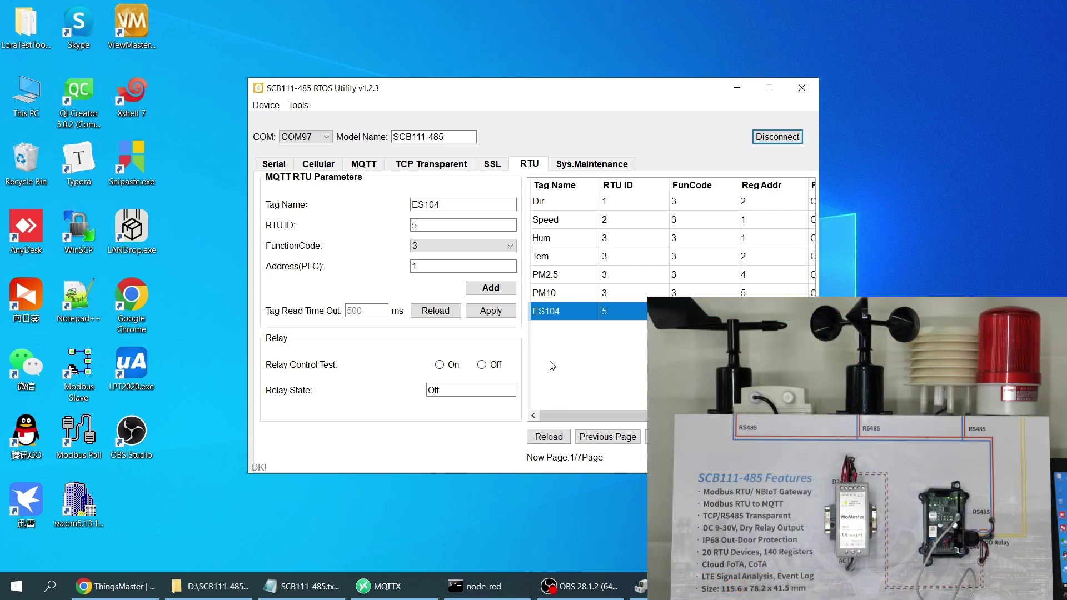
Step: Switch the relay On to flash the beacon, then set it back to Off
{"action": "left_click", "coordinate": [440, 365]}
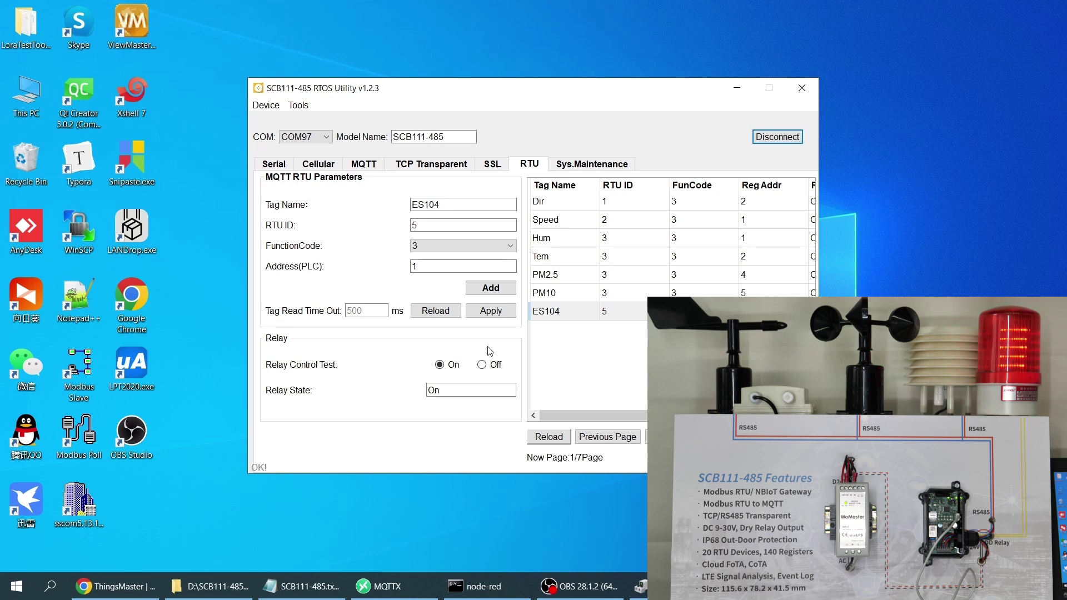
{"action": "left_click", "coordinate": [482, 366]}
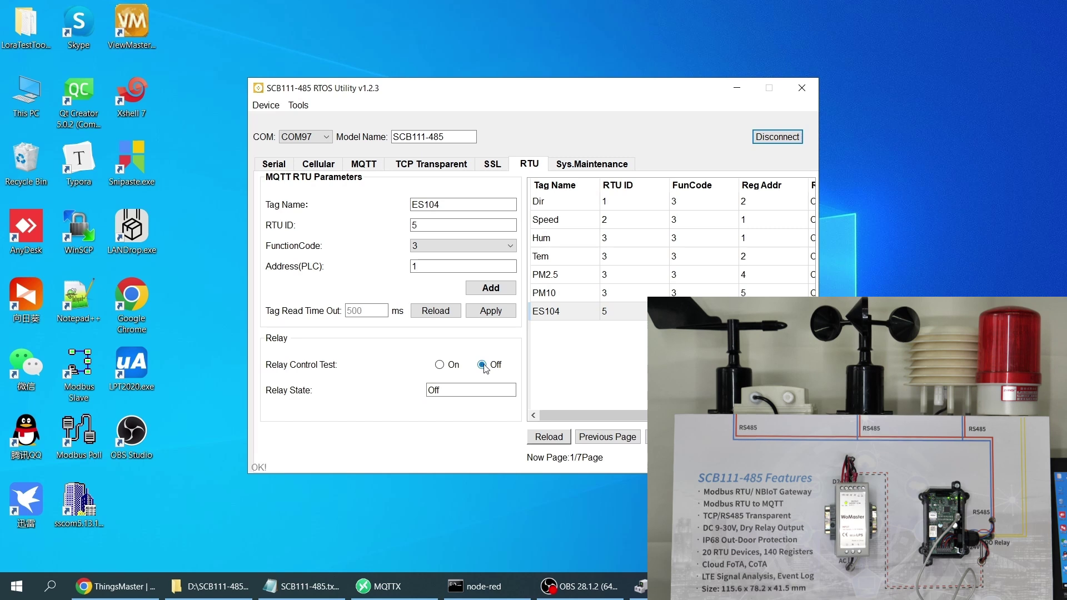
Step: Go to Sys.Maintenance, then open ConfigureFile\config.ini in Notepad to view the RTU tag entries
{"action": "left_click", "coordinate": [602, 167]}
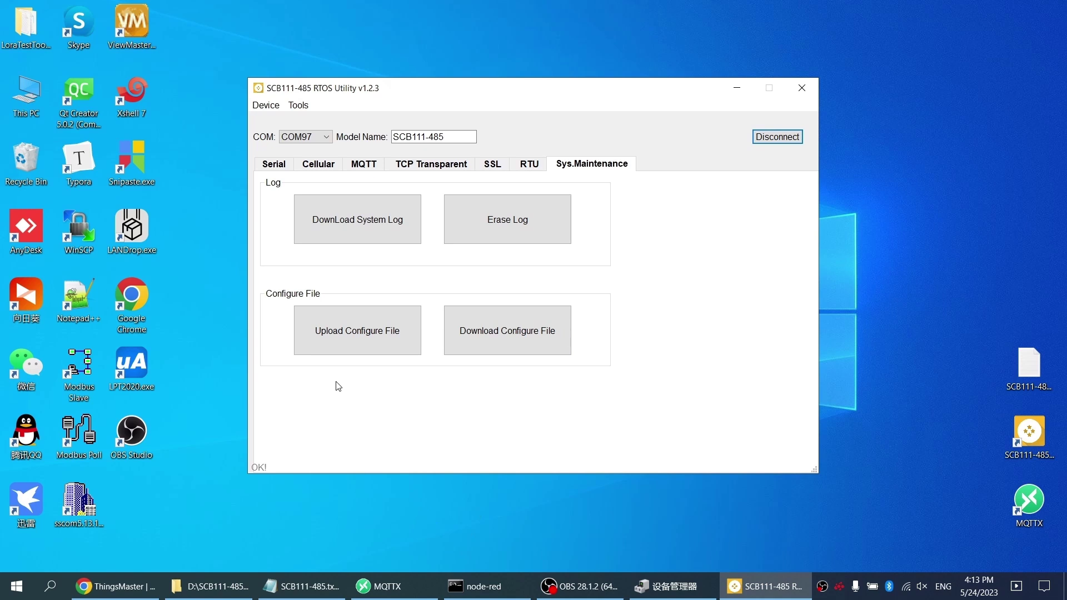
{"action": "left_click", "coordinate": [226, 594]}
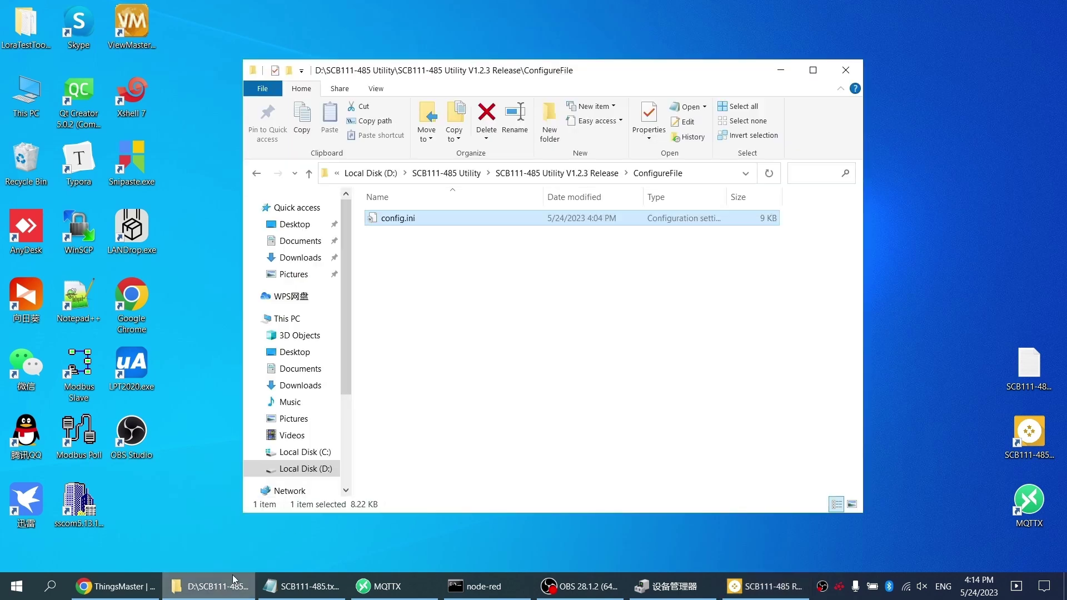
{"action": "left_click", "coordinate": [558, 176]}
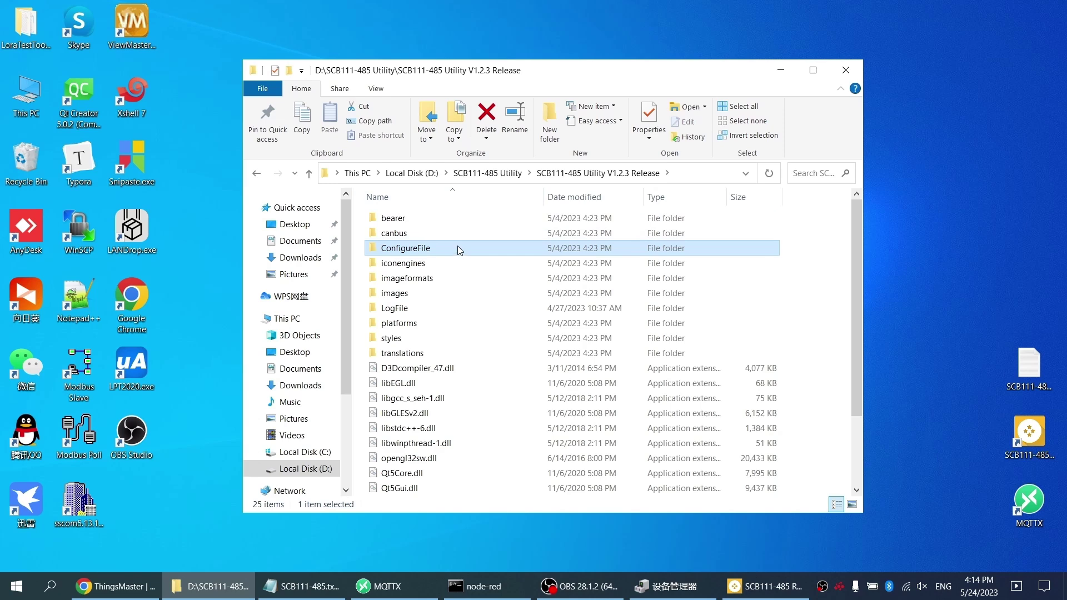
{"action": "double_click", "coordinate": [458, 248]}
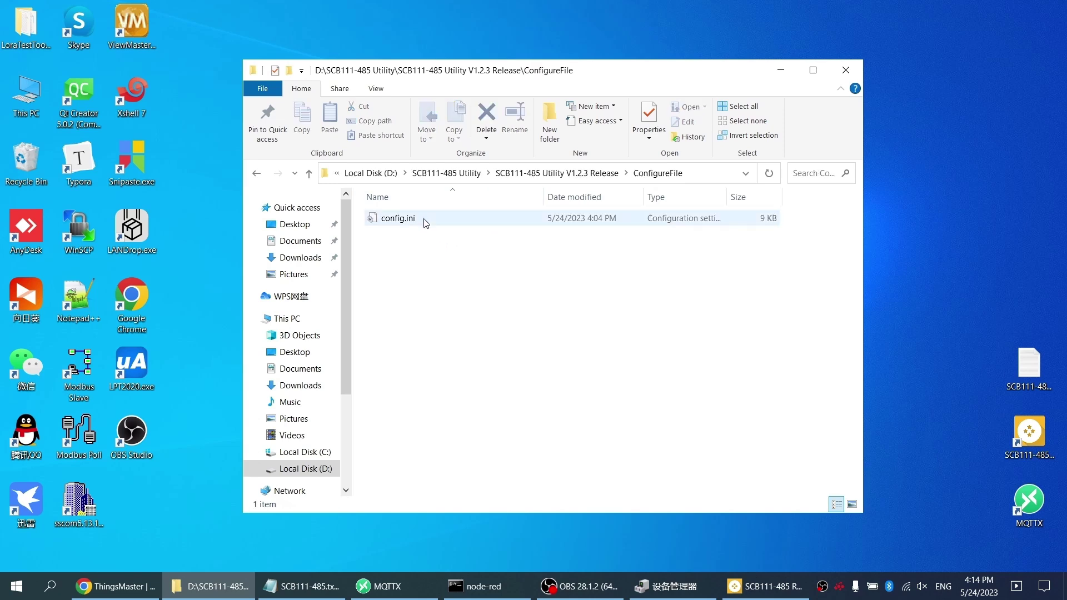
{"action": "double_click", "coordinate": [446, 220]}
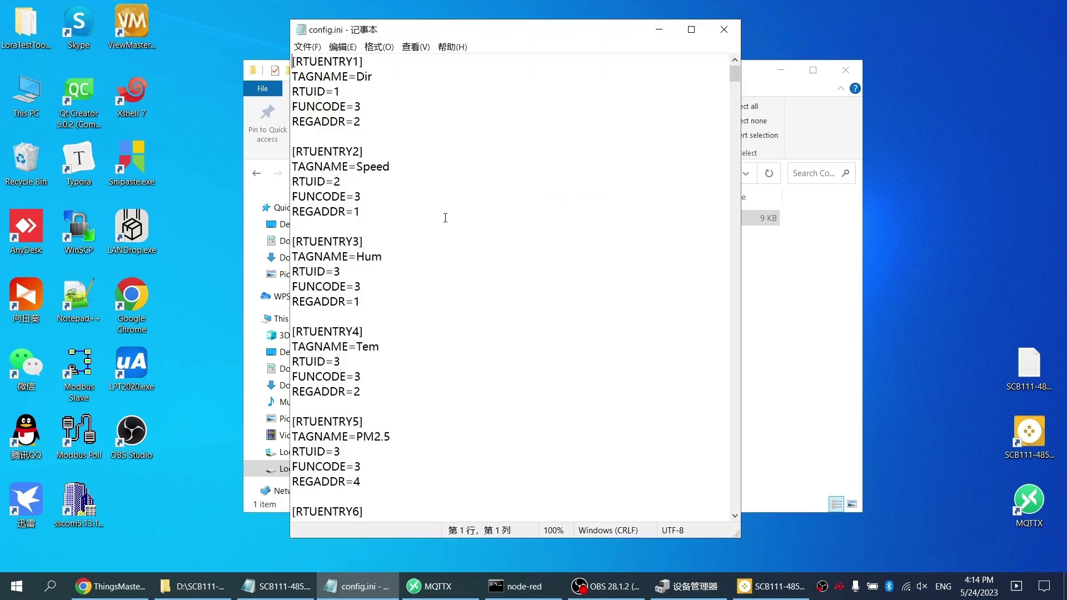
Step: Scroll through config.ini's IoT, MQTT, serial and TCP sections, then close Notepad
{"action": "left_click_drag", "start_coordinate": [733, 78], "coordinate": [718, 514]}
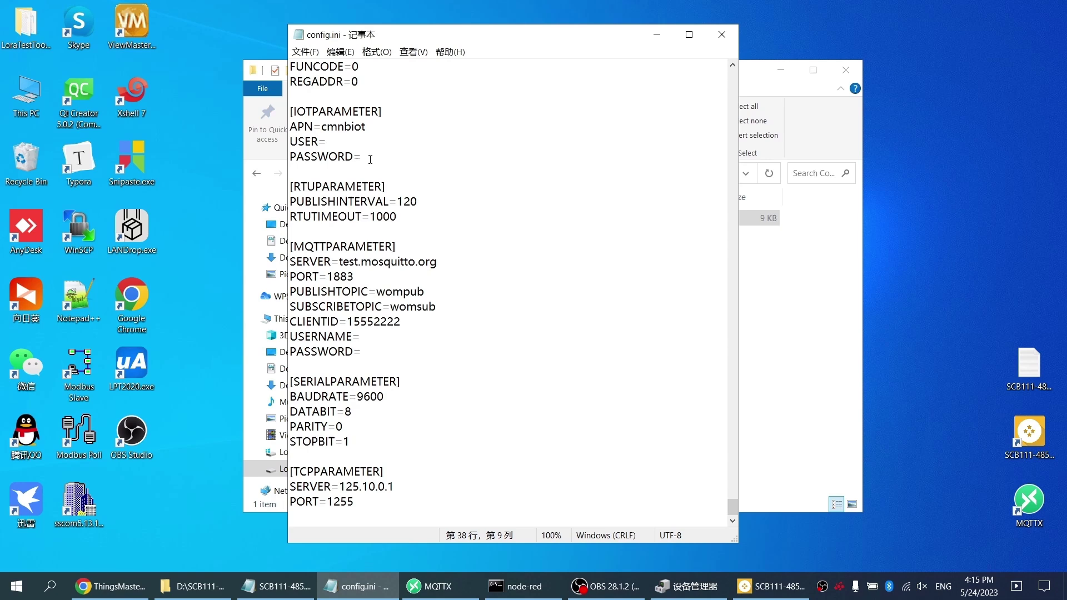
{"action": "left_click", "coordinate": [370, 159]}
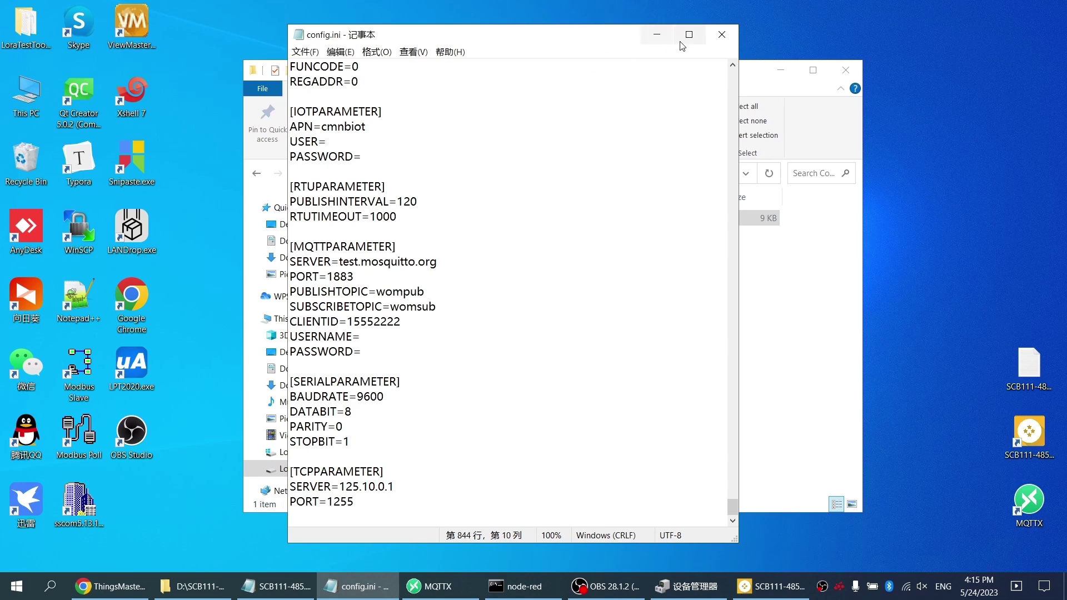
{"action": "left_click", "coordinate": [722, 34]}
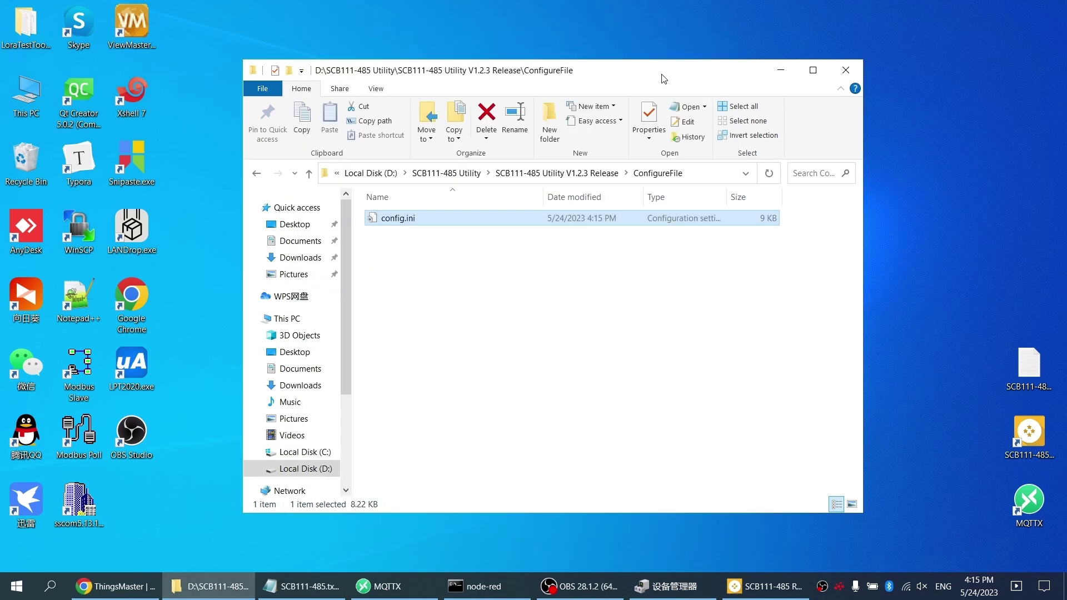
Step: Upload the configuration file from the RTOS Utility and confirm the 'Upload Configuration done' message
{"action": "left_click", "coordinate": [612, 172]}
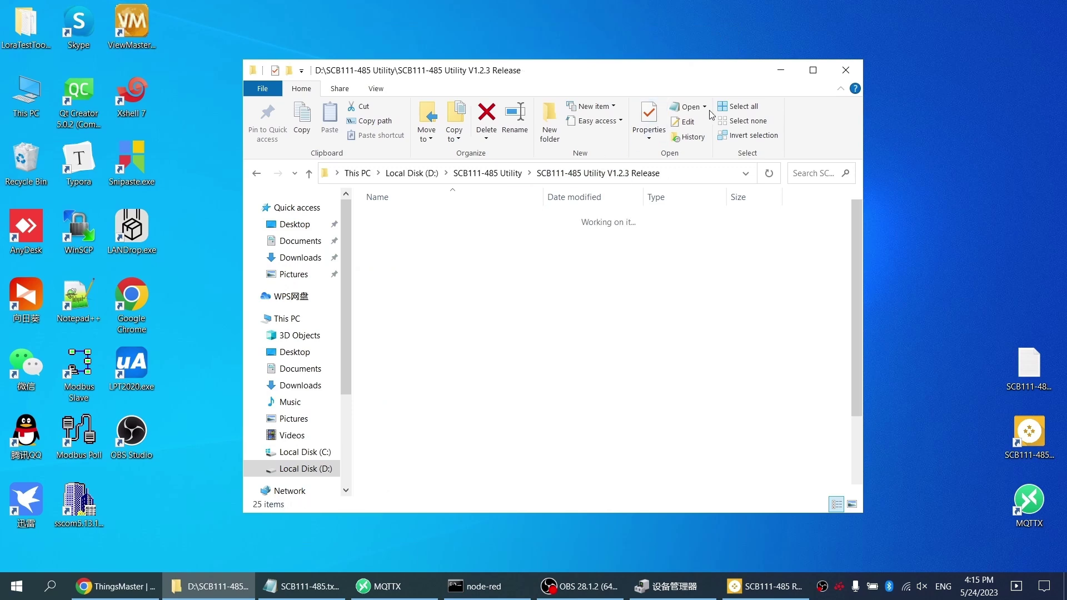
{"action": "left_click", "coordinate": [784, 71]}
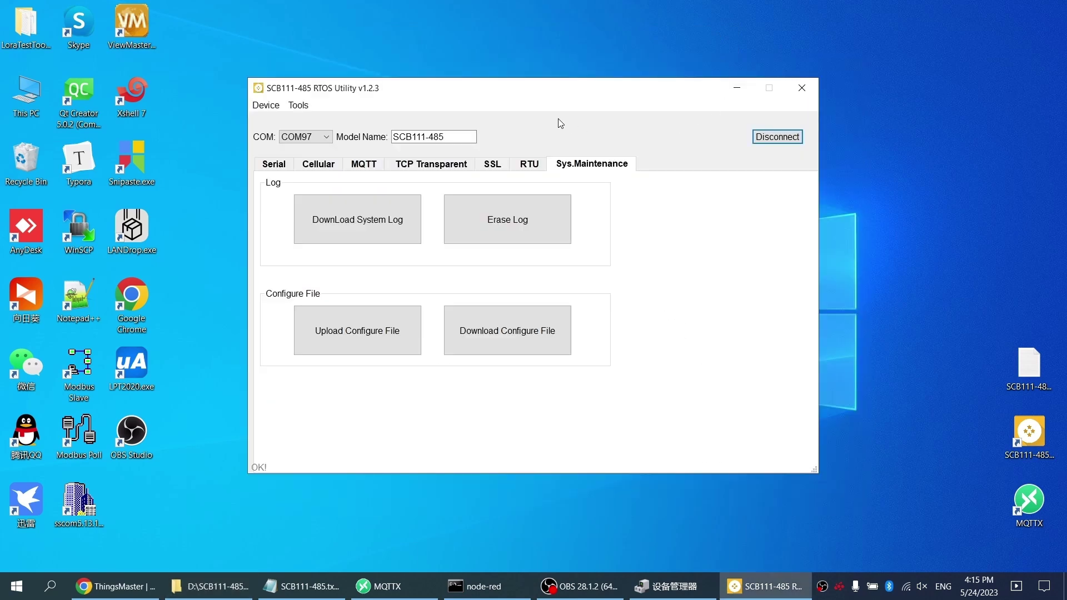
{"action": "left_click", "coordinate": [340, 331]}
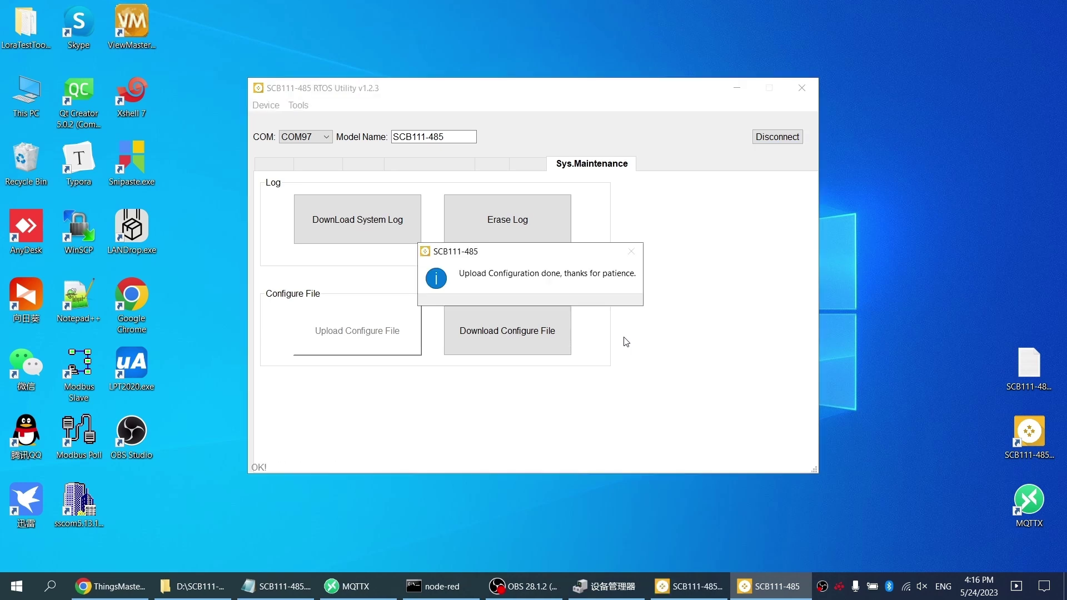
{"action": "key", "text": "Return"}
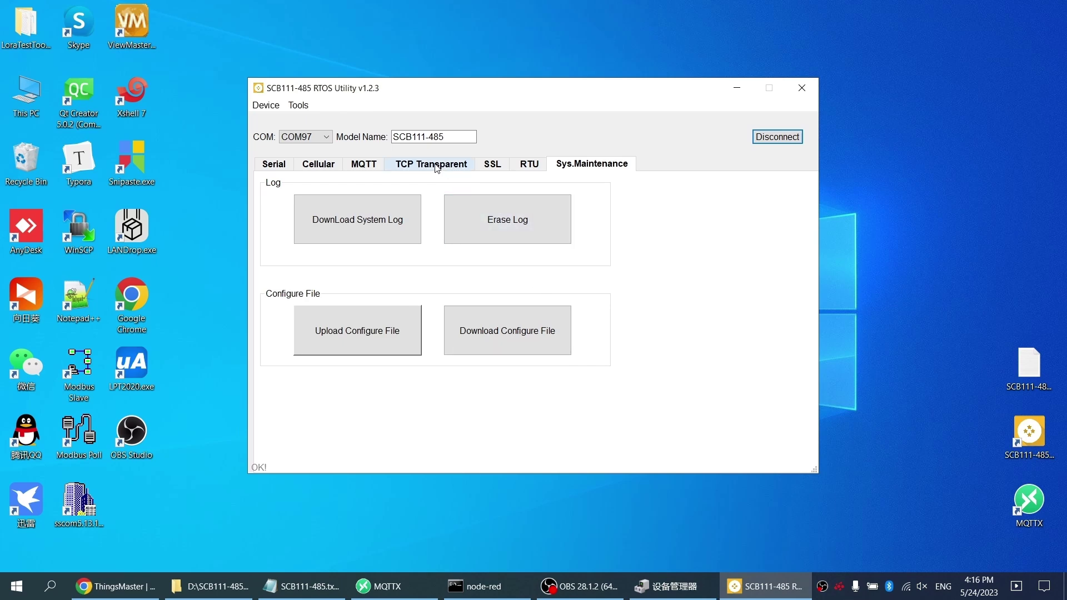
Step: Check the device's MQTT settings (test.mosquitto.org, port 1883), then its RTU tag table
{"action": "left_click", "coordinate": [371, 165]}
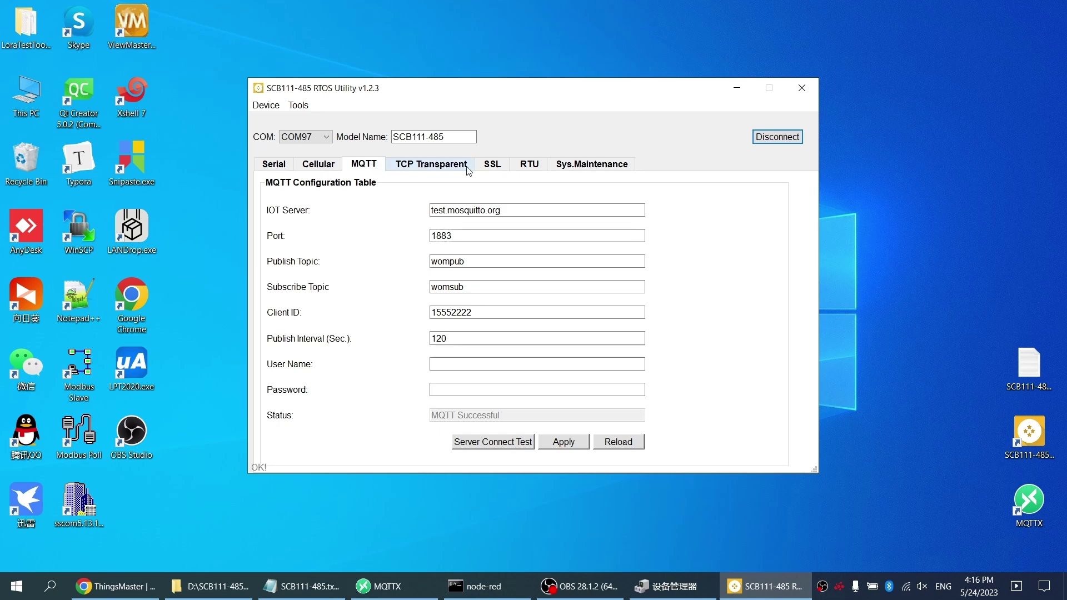
{"action": "left_click", "coordinate": [530, 165]}
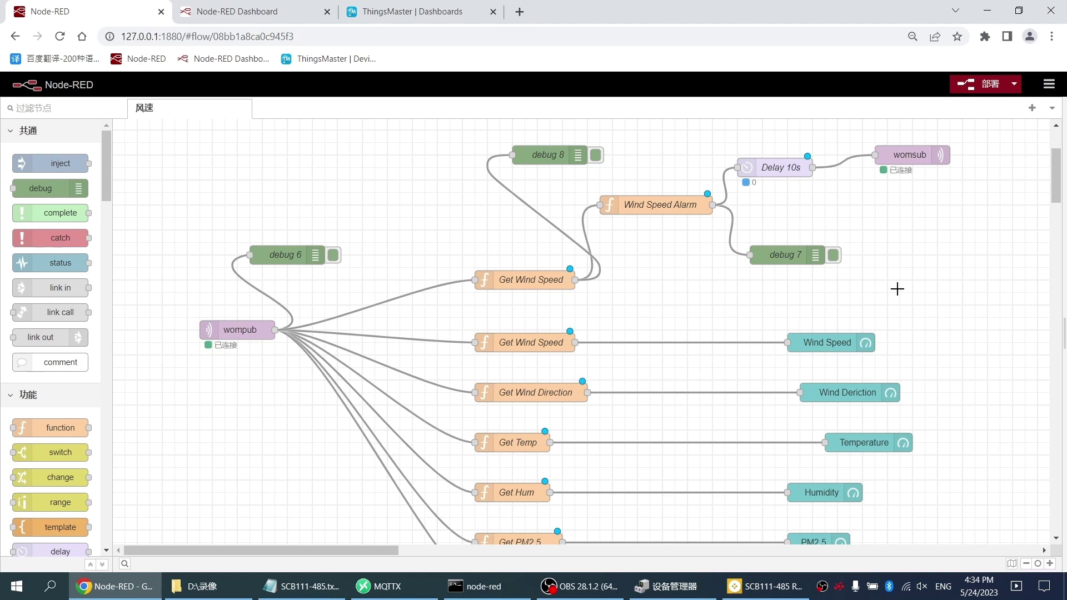
Step: Switch to the Node-RED Dashboard page with wind, temperature, humidity and PM gauges
{"action": "left_click", "coordinate": [258, 14]}
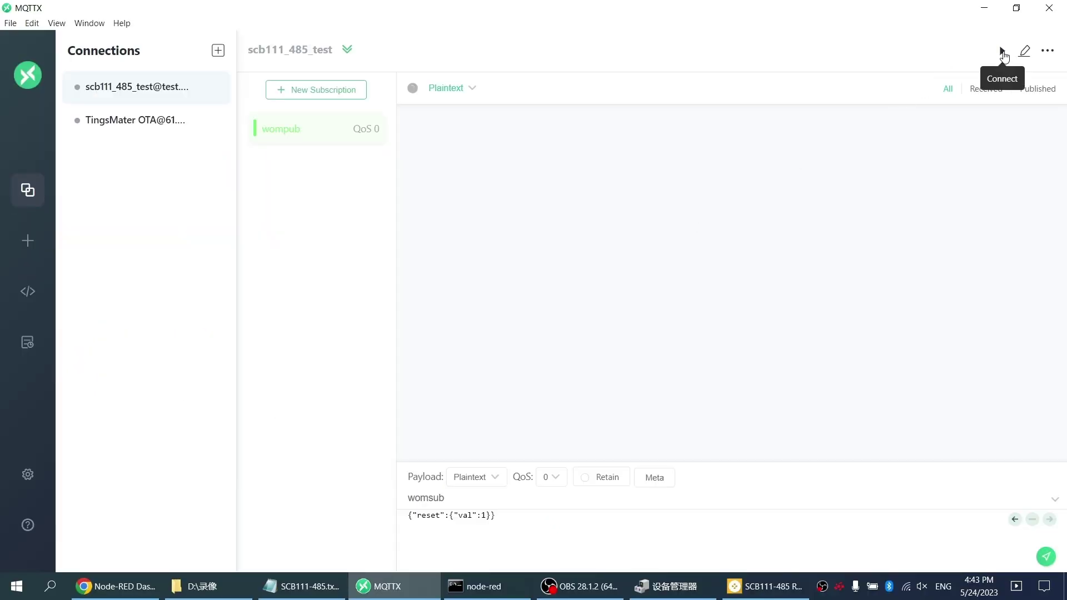
Step: Connect the test client and publish the RTU set command (thingsmaster.womaster.eu /public/rtu.cfg) to womsub, then copy the RTU query
{"action": "left_click", "coordinate": [1003, 54]}
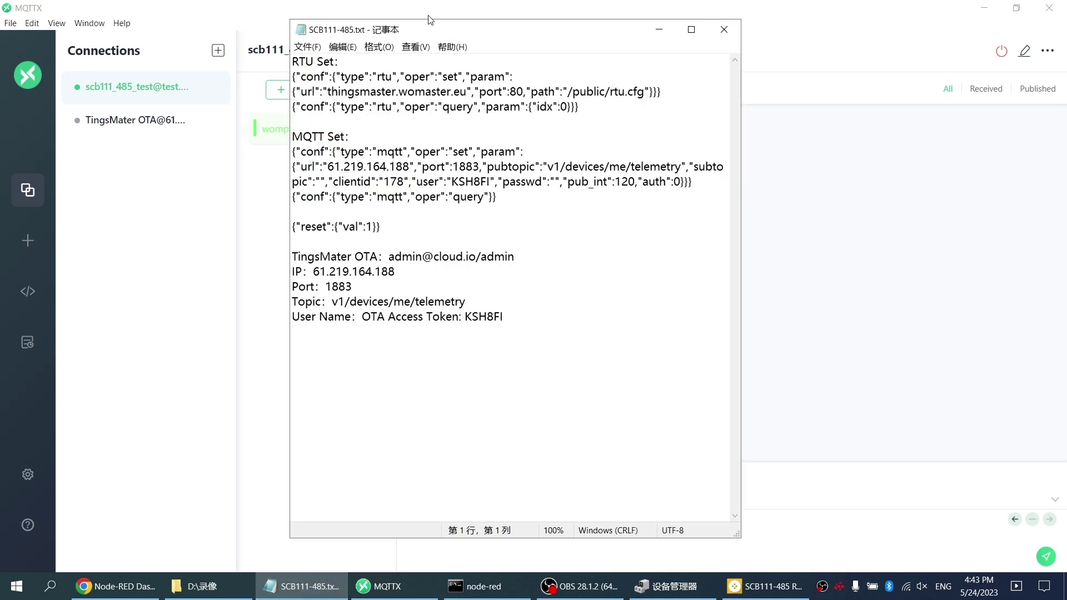
{"action": "left_click_drag", "start_coordinate": [293, 76], "coordinate": [662, 92]}
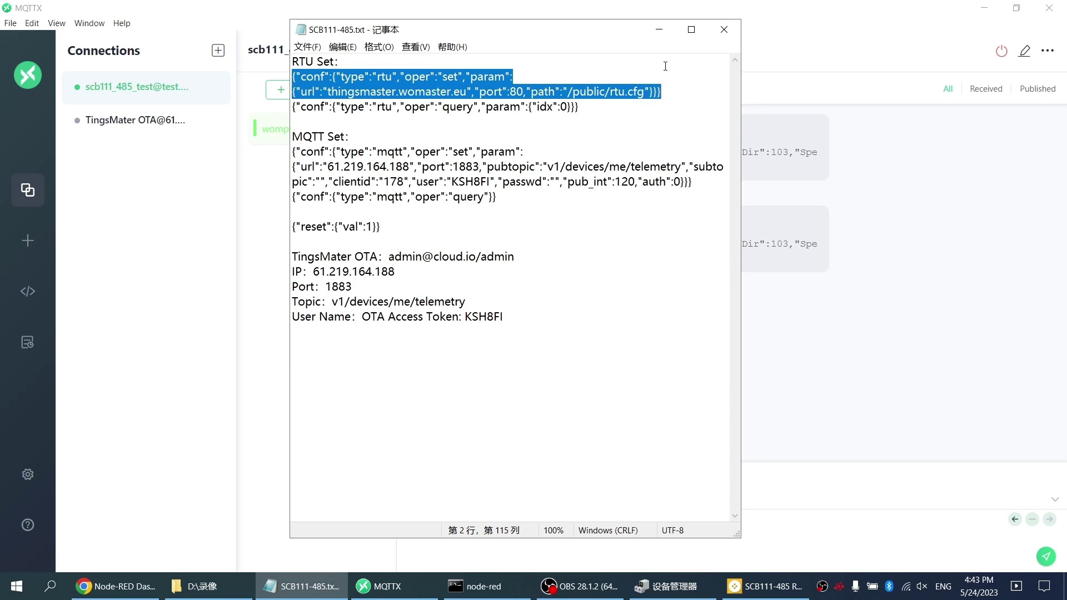
{"action": "left_click", "coordinate": [653, 33]}
{"action": "left_click", "coordinate": [504, 530]}
{"action": "key", "text": "ctrl+a"}
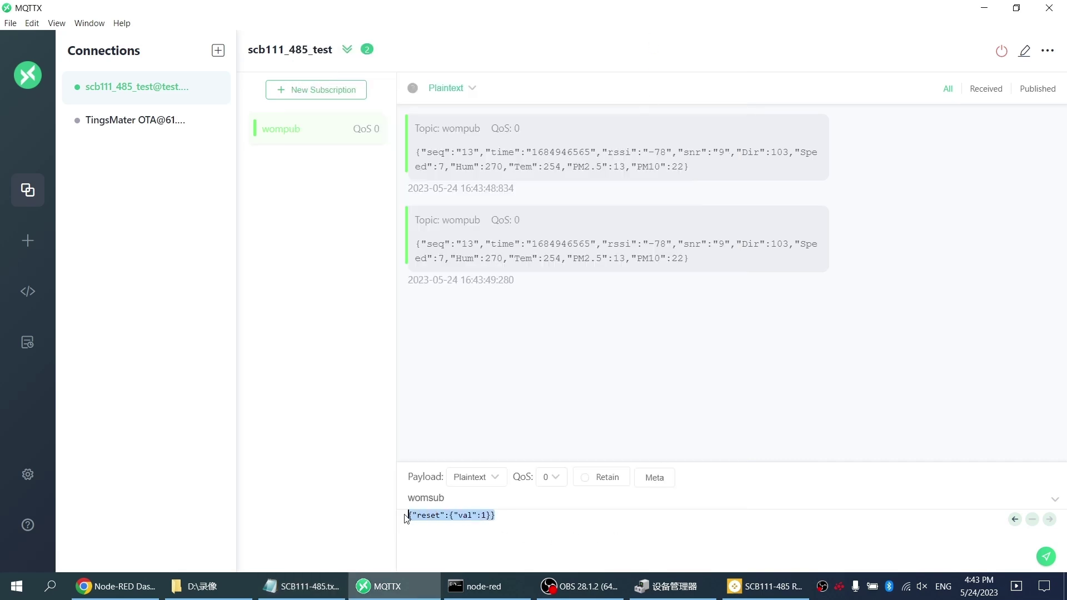
{"action": "key", "text": "ctrl+v"}
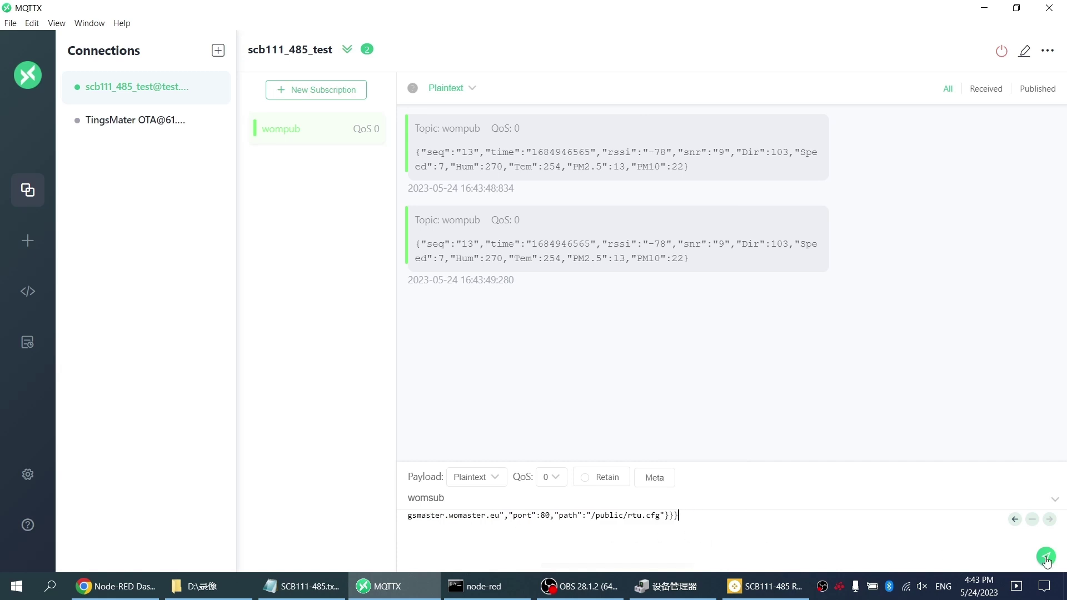
{"action": "left_click", "coordinate": [1047, 556]}
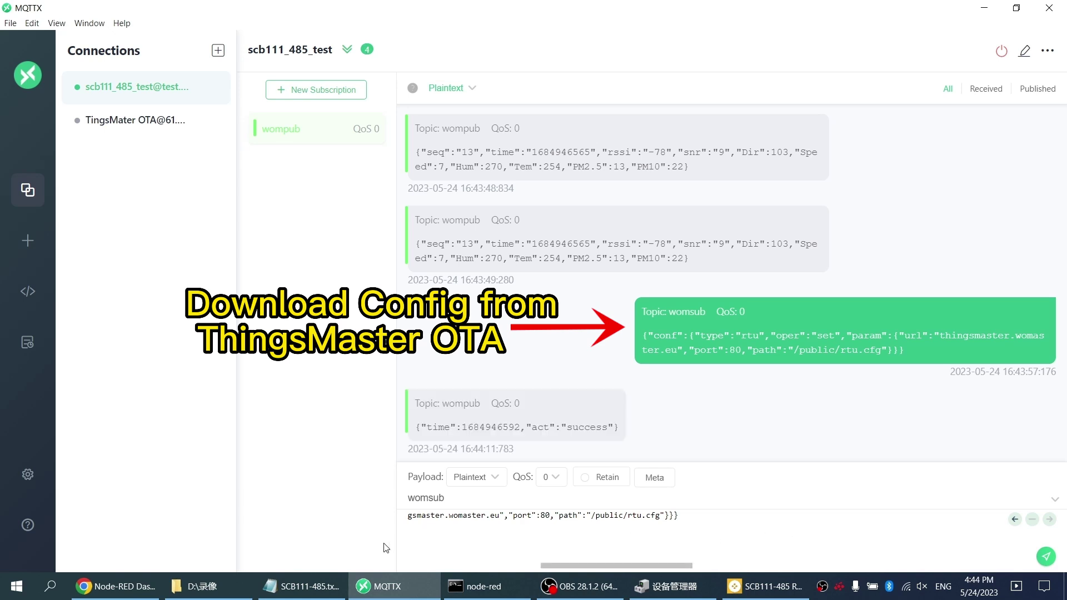
{"action": "left_click", "coordinate": [302, 586]}
{"action": "left_click_drag", "start_coordinate": [590, 107], "coordinate": [285, 105]}
{"action": "key", "text": "ctrl+c"}
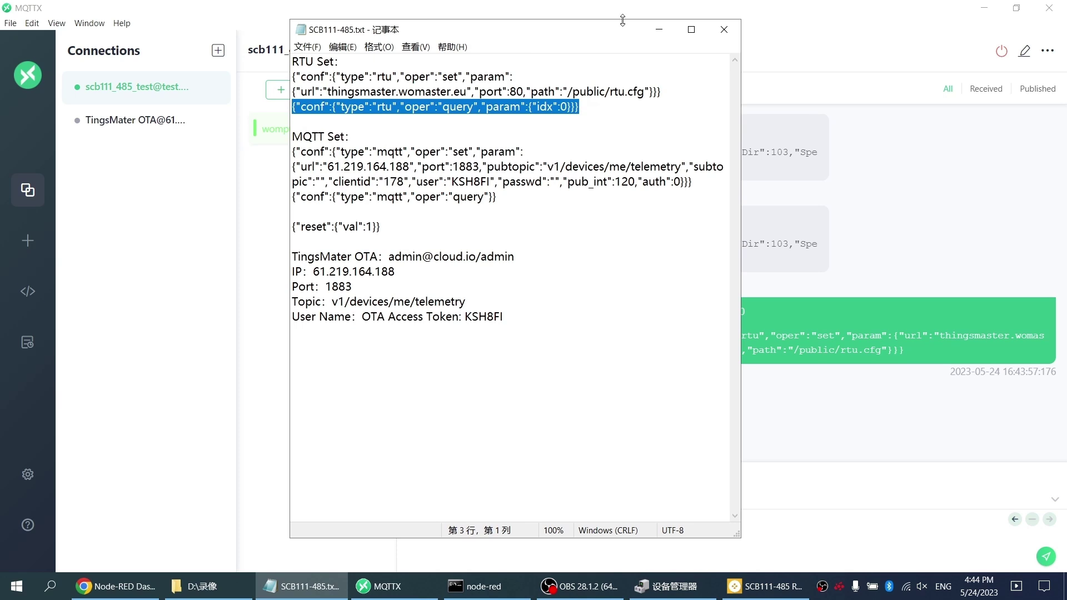
Step: Paste the RTU query into the womsub payload, change idx to 5, publish, and inspect the CO2 tag reply
{"action": "left_click", "coordinate": [658, 31]}
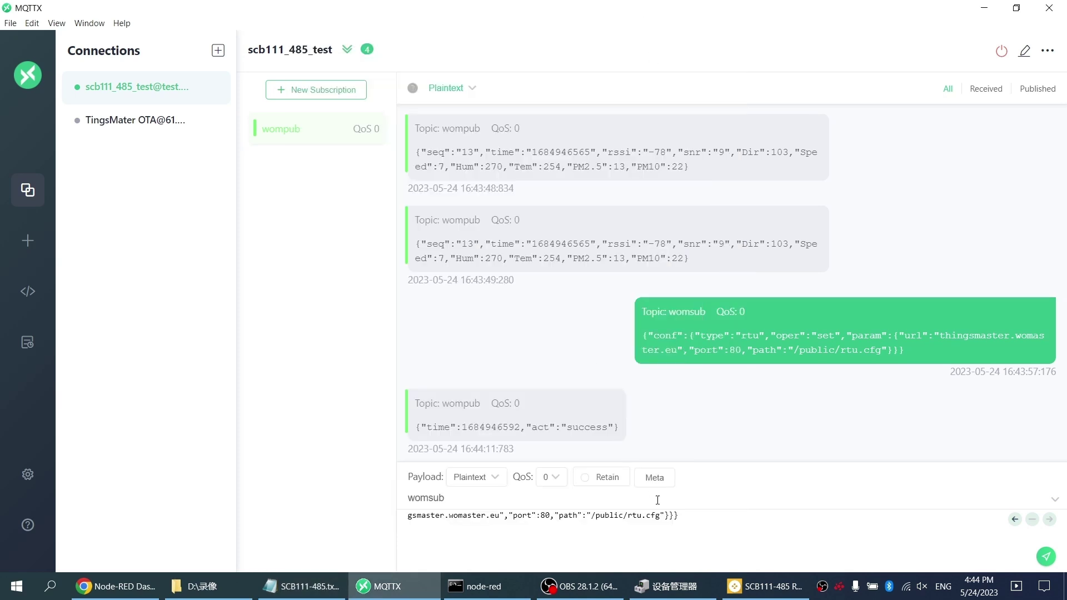
{"action": "left_click_drag", "start_coordinate": [689, 515], "coordinate": [362, 515]}
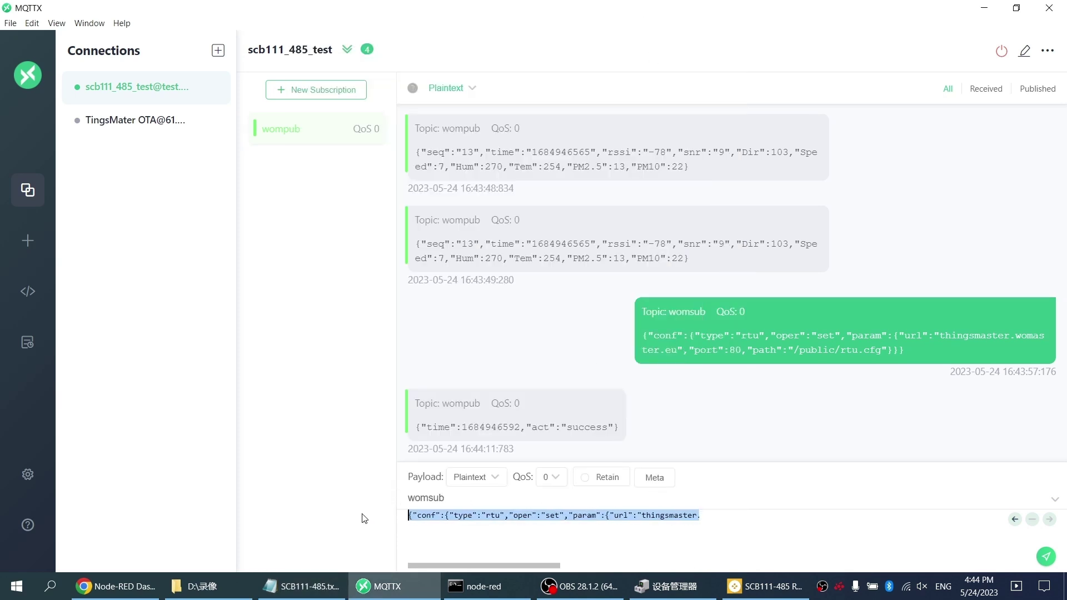
{"action": "key", "text": "ctrl+v"}
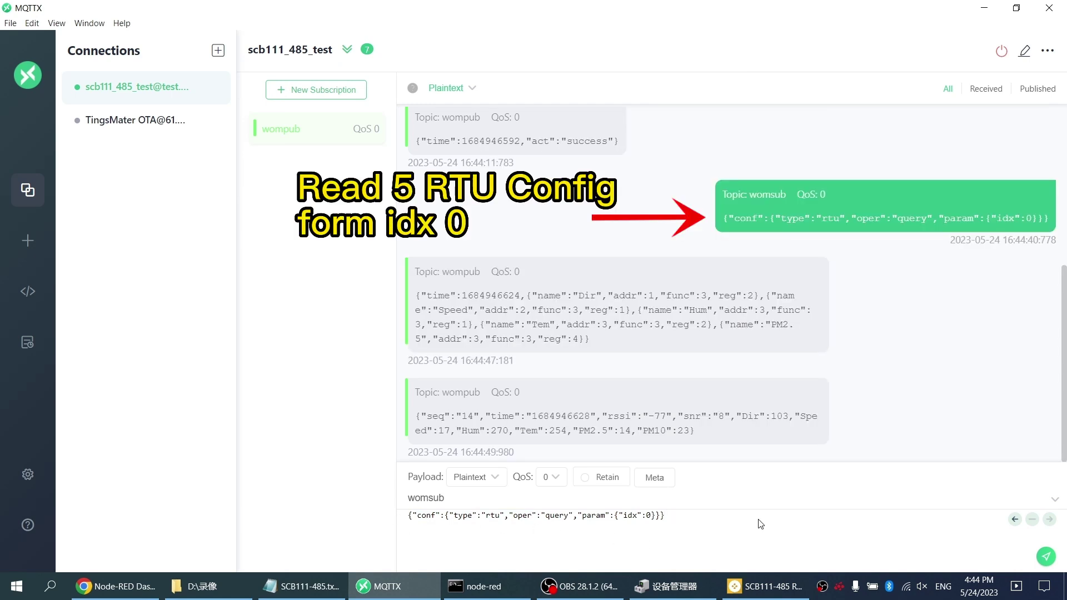
{"action": "double_click", "coordinate": [650, 516]}
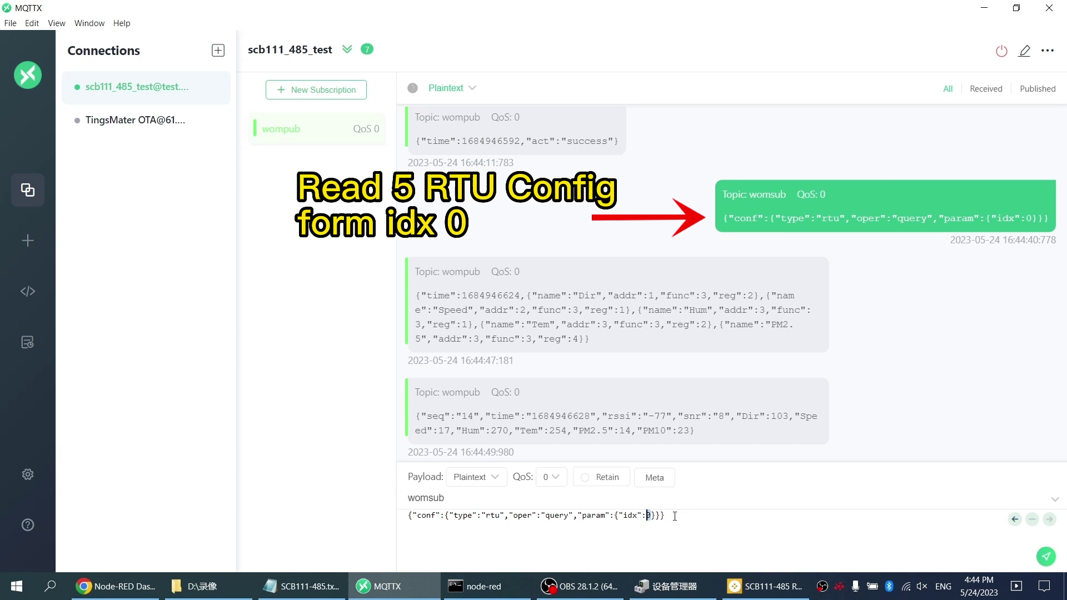
{"action": "type", "text": "5"}
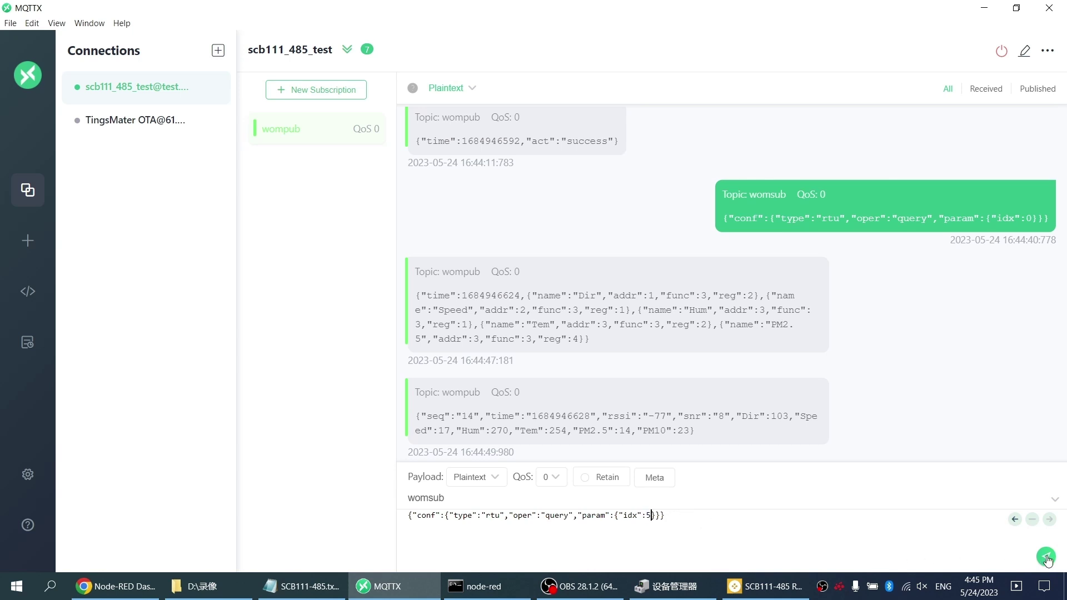
{"action": "left_click", "coordinate": [1047, 557]}
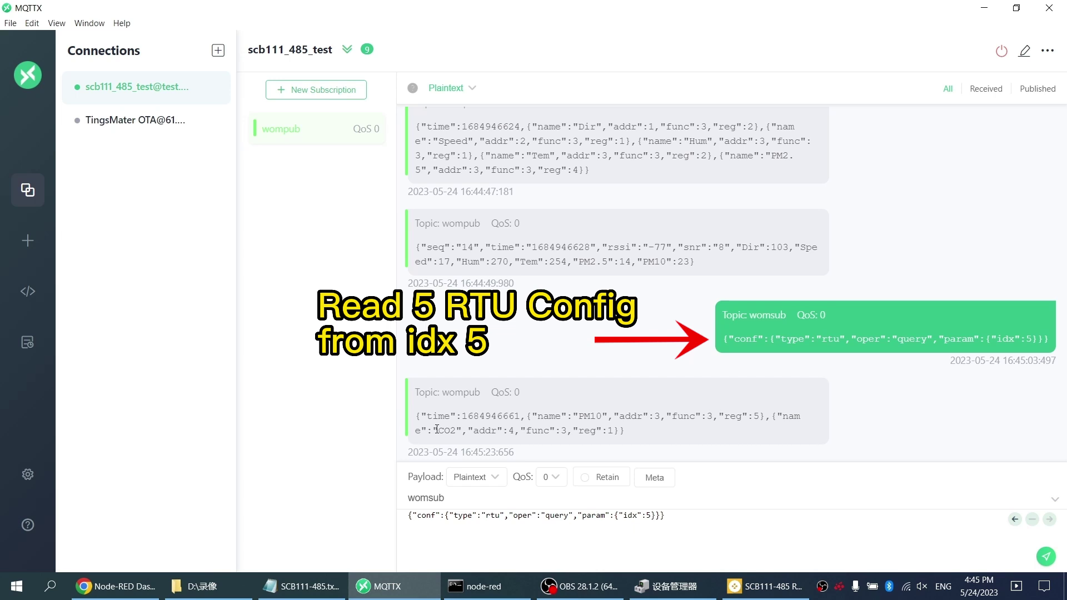
{"action": "double_click", "coordinate": [437, 429]}
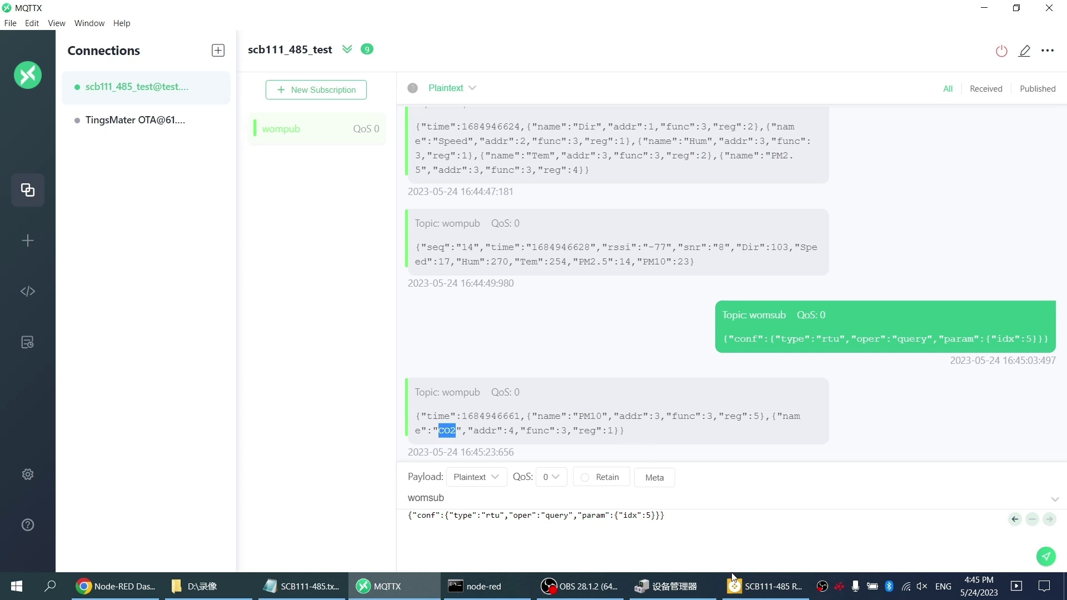
{"action": "left_click", "coordinate": [743, 588]}
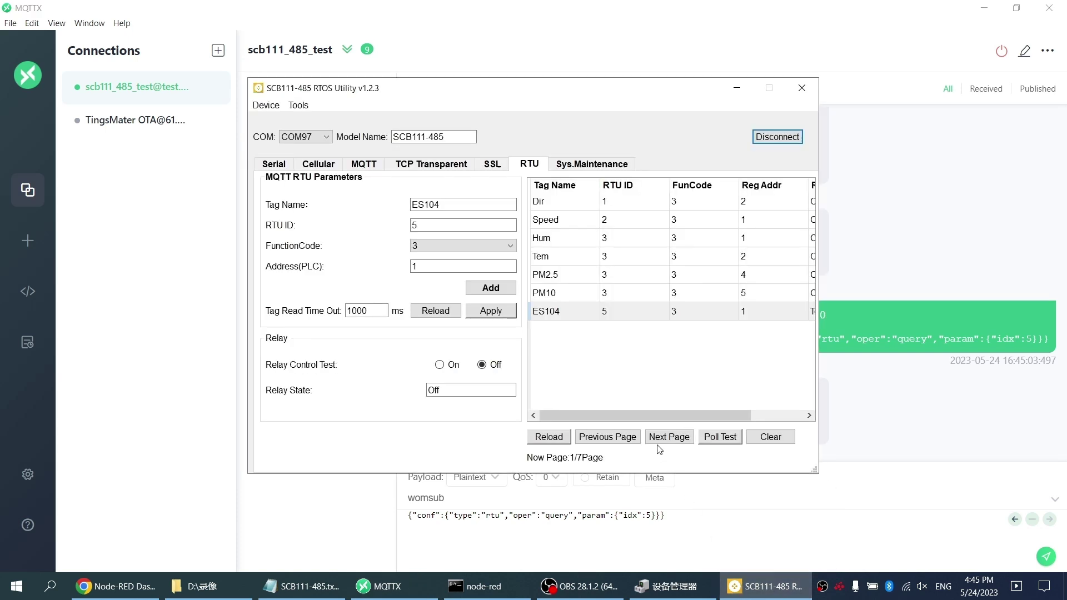
Step: Scroll the RTU tag table across to see all columns through ES104, then minimize the utility
{"action": "left_click_drag", "start_coordinate": [702, 414], "coordinate": [671, 411]}
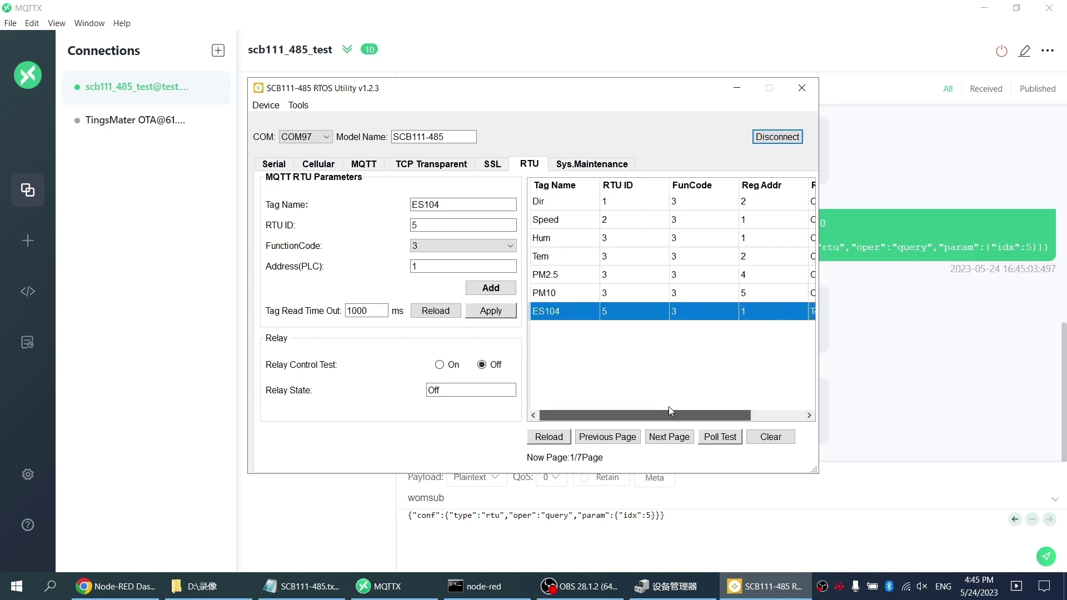
{"action": "left_click", "coordinate": [736, 88]}
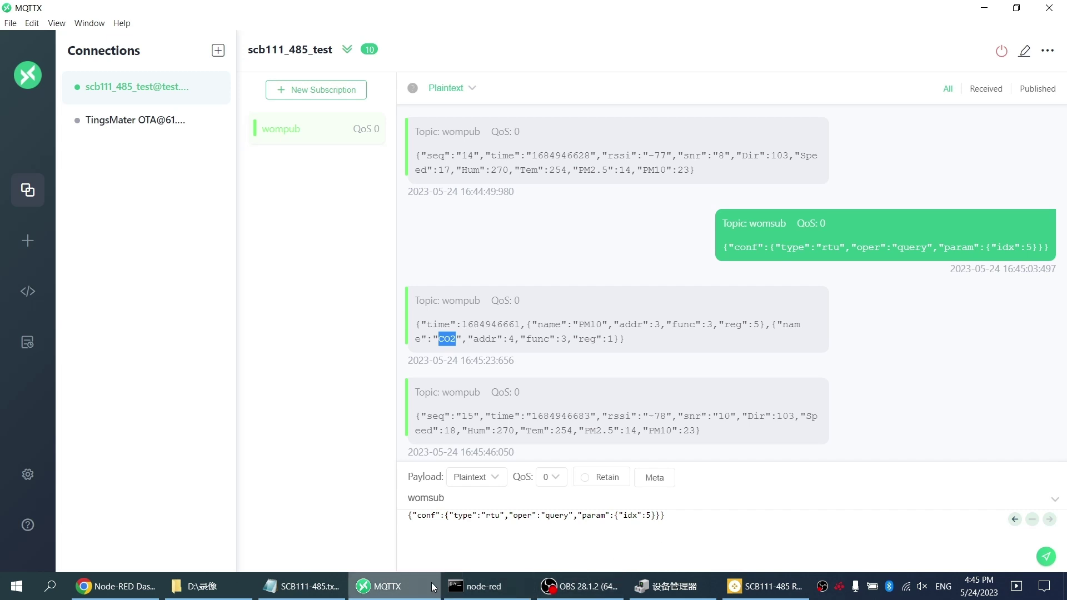
Step: Paste the MQTT set command (61.219.164.188, port 1883, pub_int 120) over the payload and publish to womsub
{"action": "left_click", "coordinate": [294, 586]}
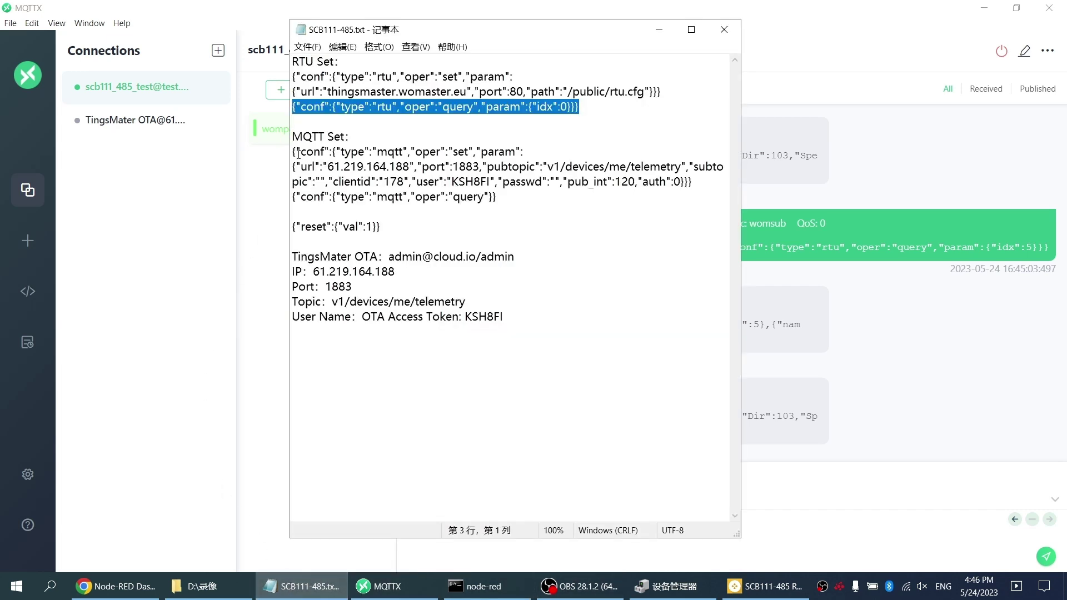
{"action": "left_click_drag", "start_coordinate": [294, 151], "coordinate": [697, 186]}
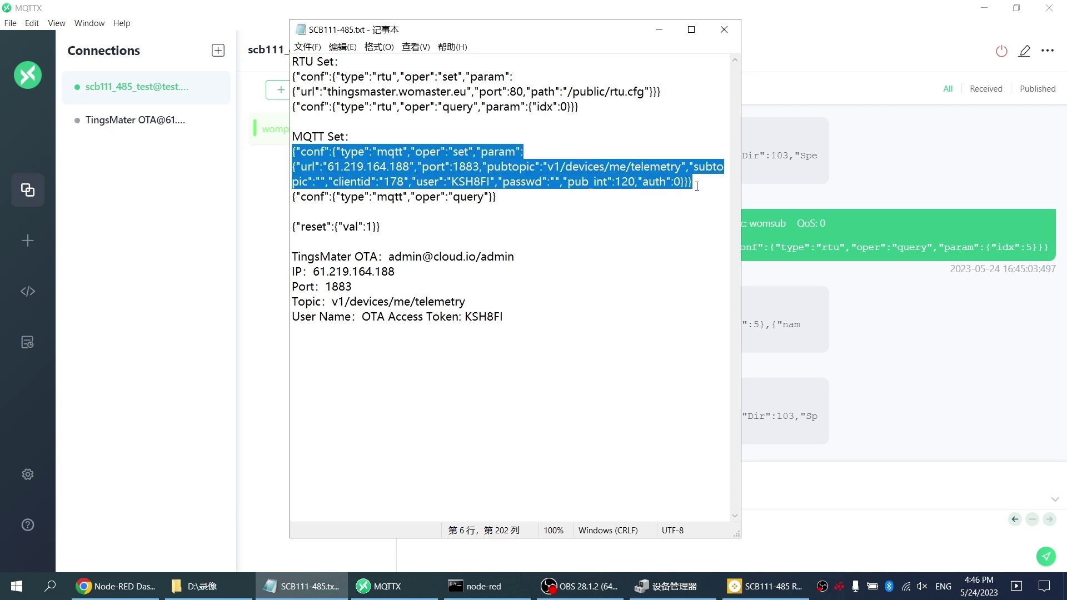
{"action": "left_click", "coordinate": [659, 29]}
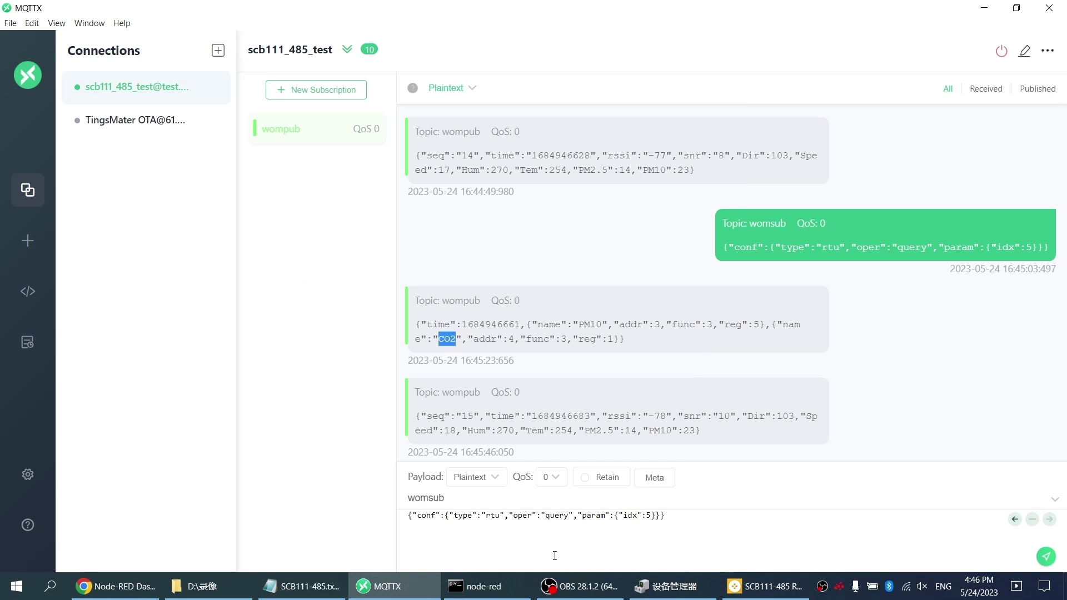
{"action": "left_click_drag", "start_coordinate": [683, 518], "coordinate": [375, 507]}
{"action": "key", "text": "ctrl+v"}
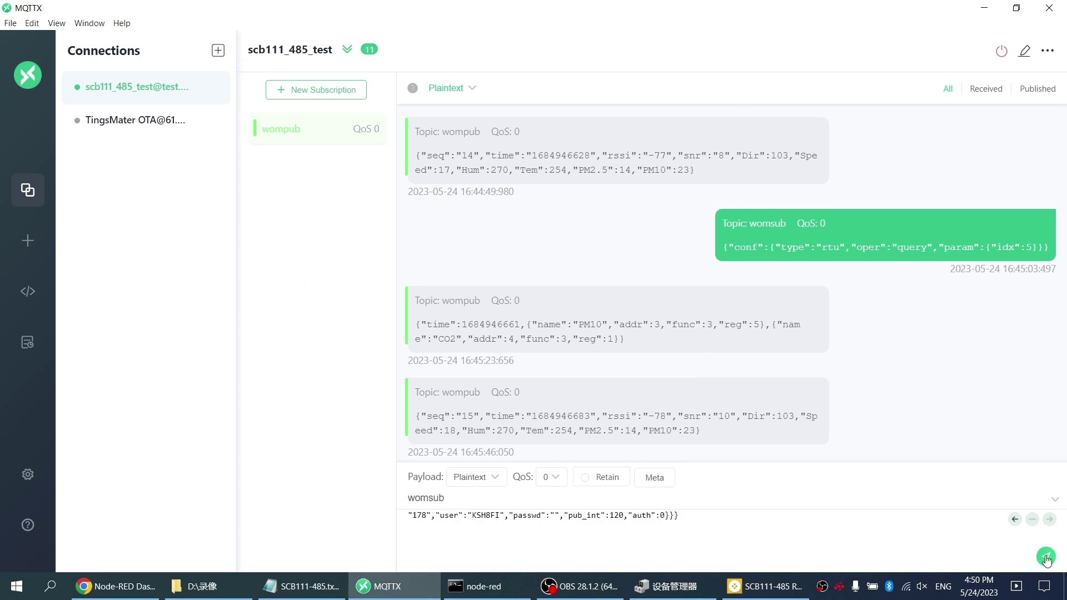
{"action": "left_click", "coordinate": [1047, 558]}
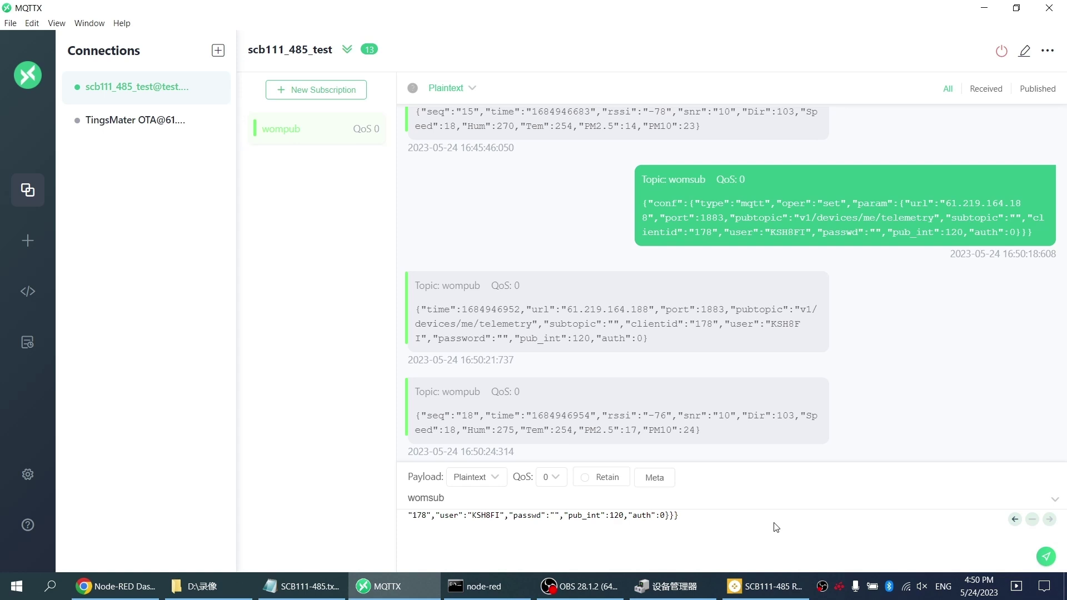
Step: Paste {"reset":{"val":1}} from the notes over the MQTTX payload and publish it to womsub
{"action": "left_click", "coordinate": [304, 586]}
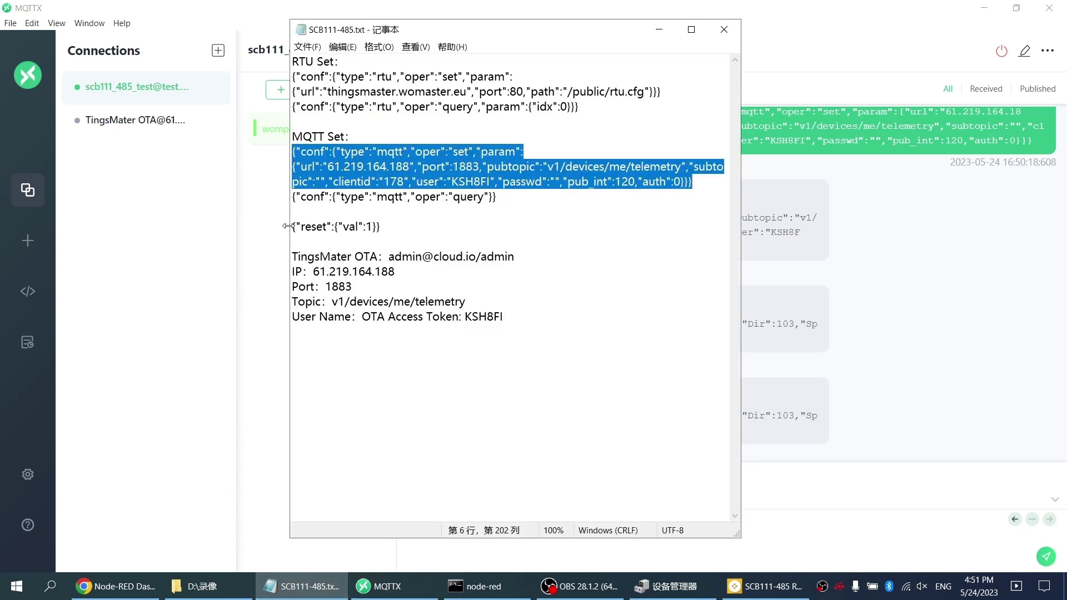
{"action": "left_click_drag", "start_coordinate": [293, 227], "coordinate": [387, 229]}
{"action": "key", "text": "ctrl+c"}
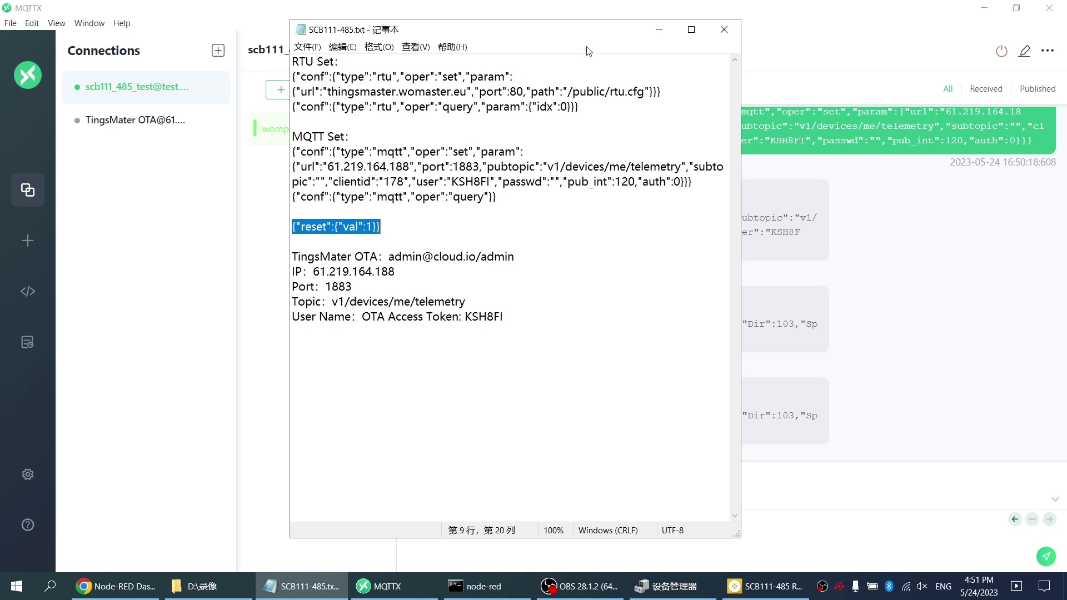
{"action": "left_click", "coordinate": [661, 31]}
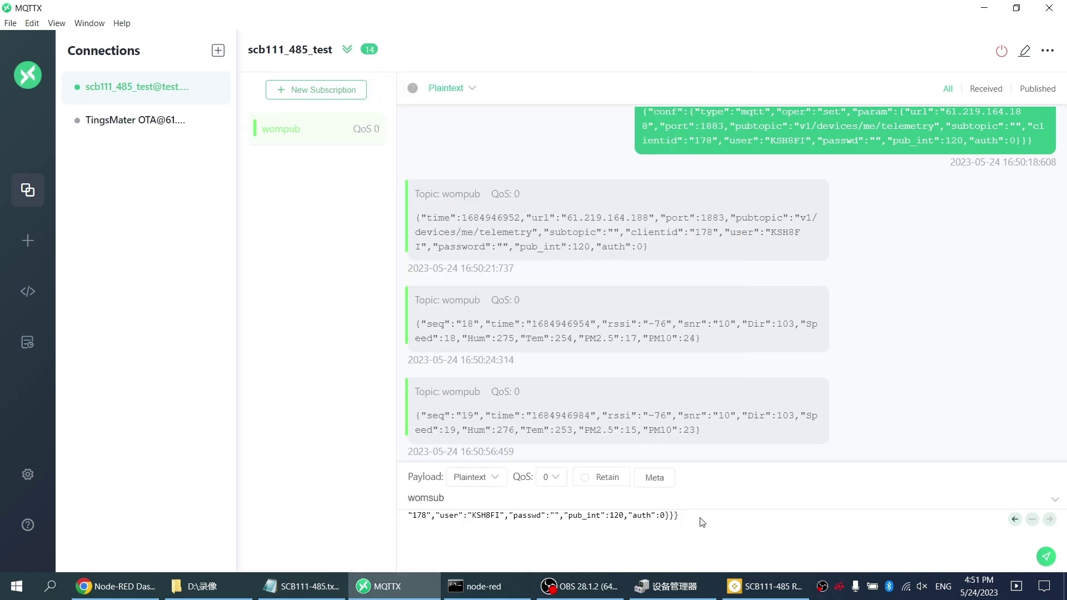
{"action": "key", "text": "ctrl+a"}
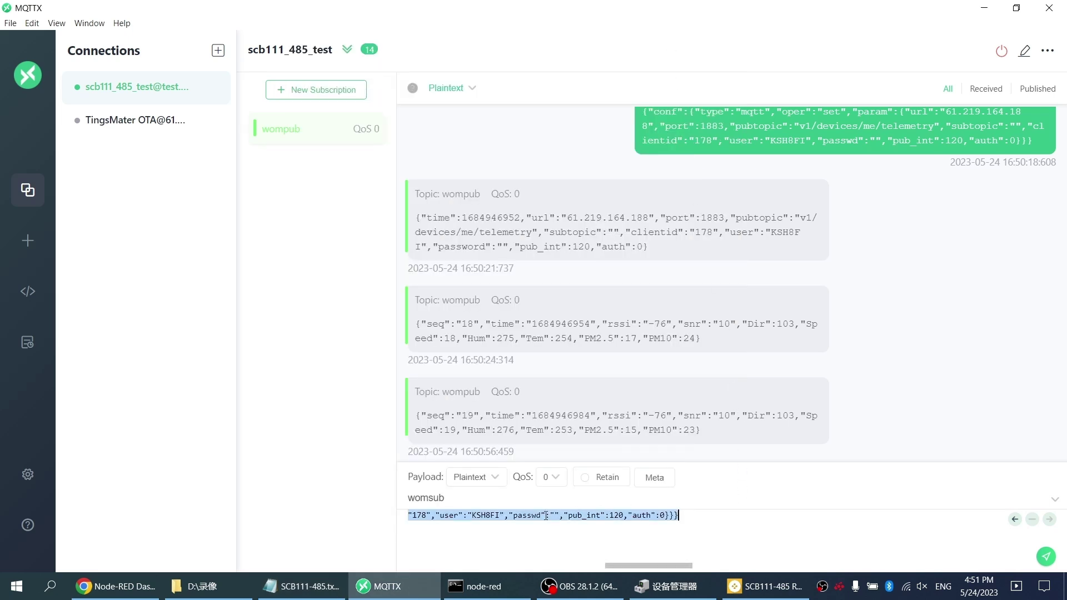
{"action": "key", "text": "ctrl+v"}
{"action": "left_click", "coordinate": [1046, 556]}
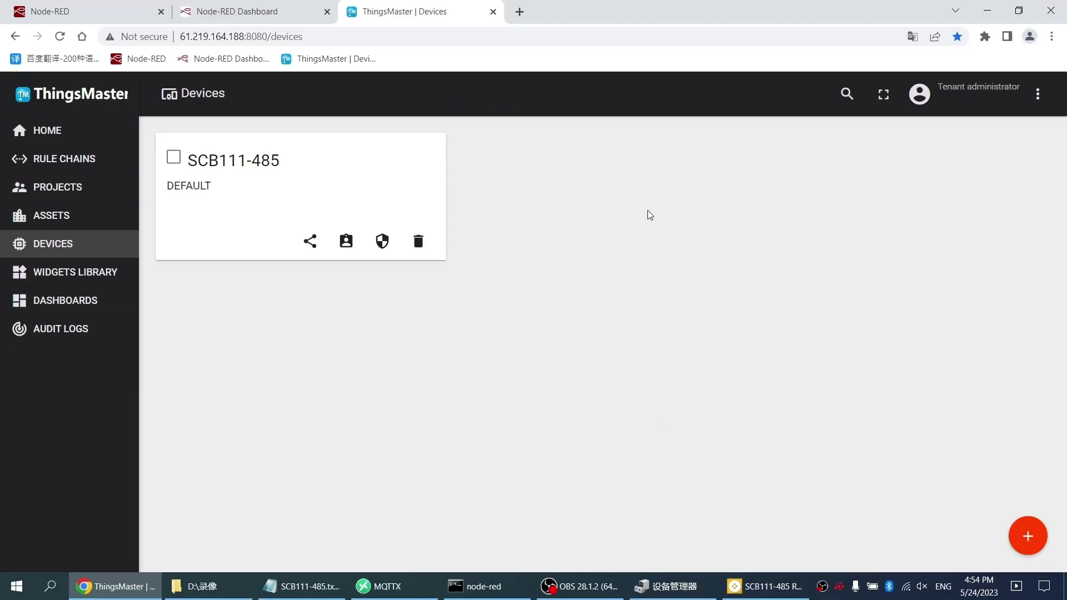
Step: View SCB111-485's latest telemetry, then open the SCB111-485 dashboard from the Dashboards list
{"action": "left_click", "coordinate": [273, 166]}
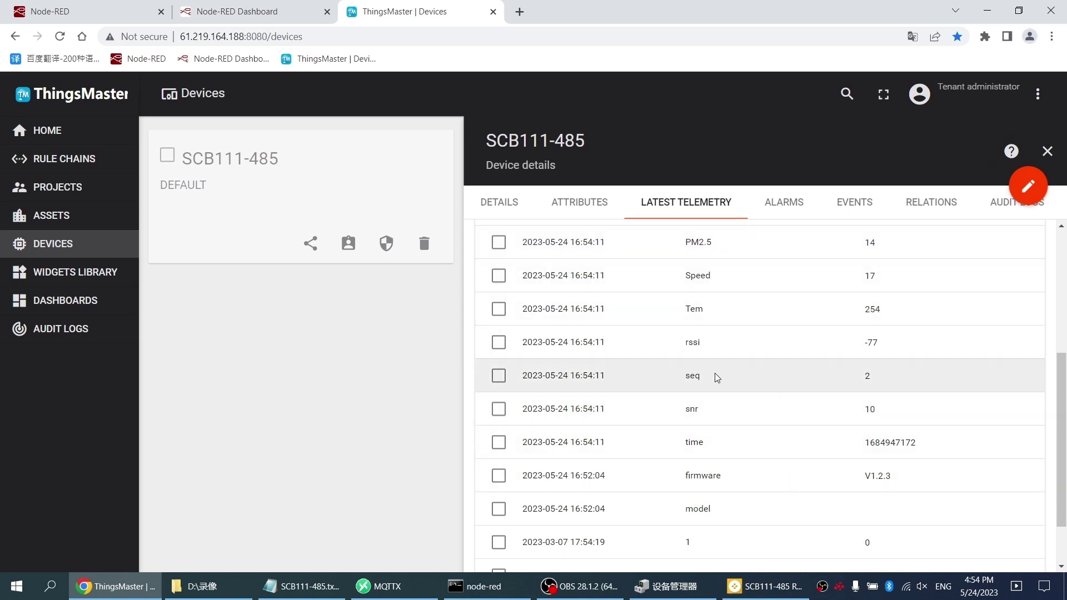
{"action": "left_click", "coordinate": [77, 303]}
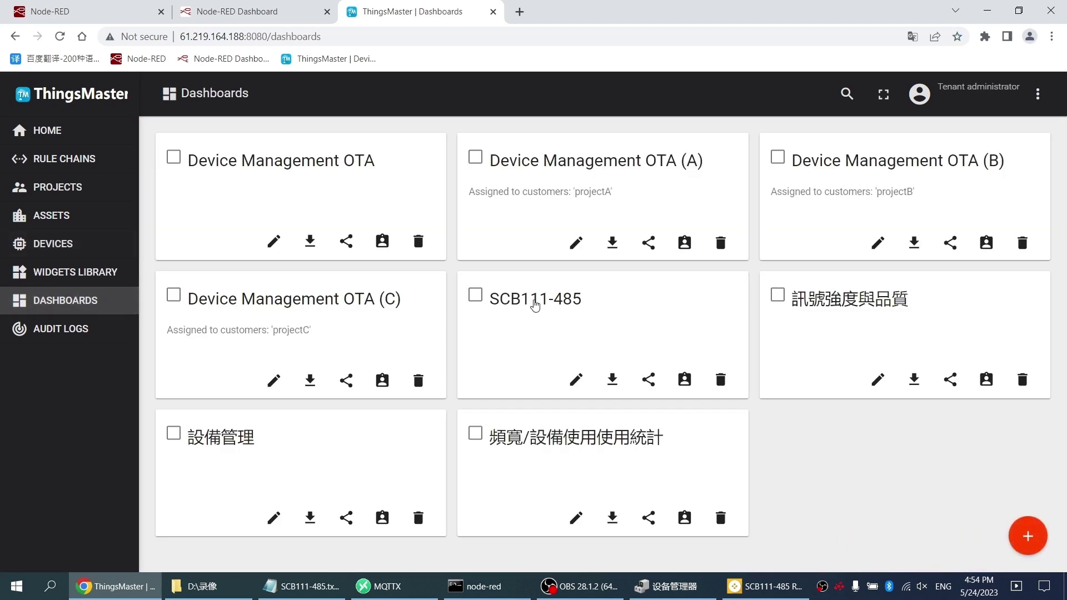
{"action": "left_click", "coordinate": [536, 305]}
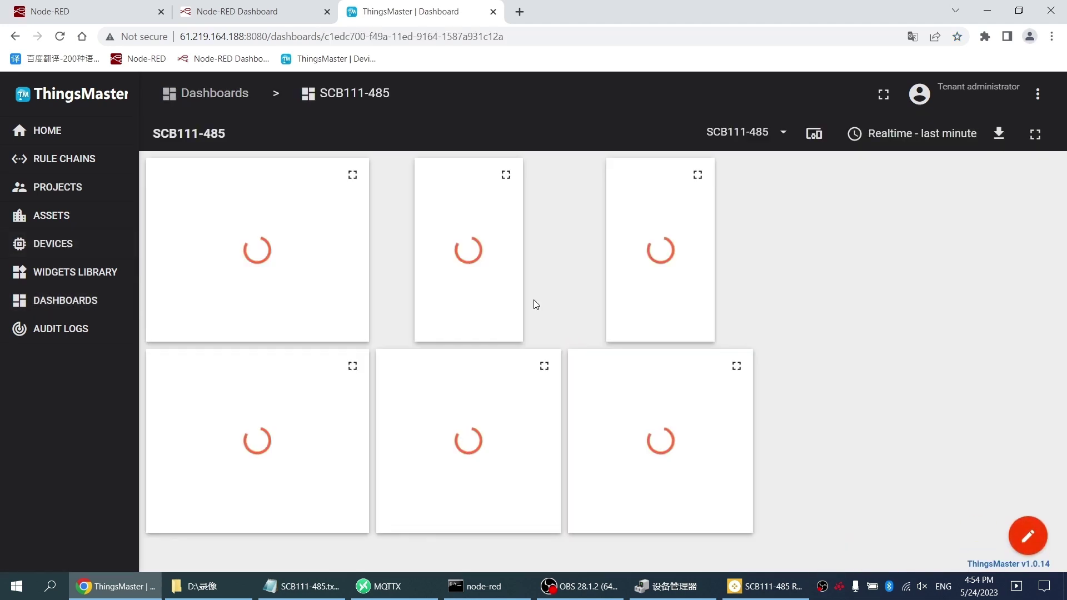